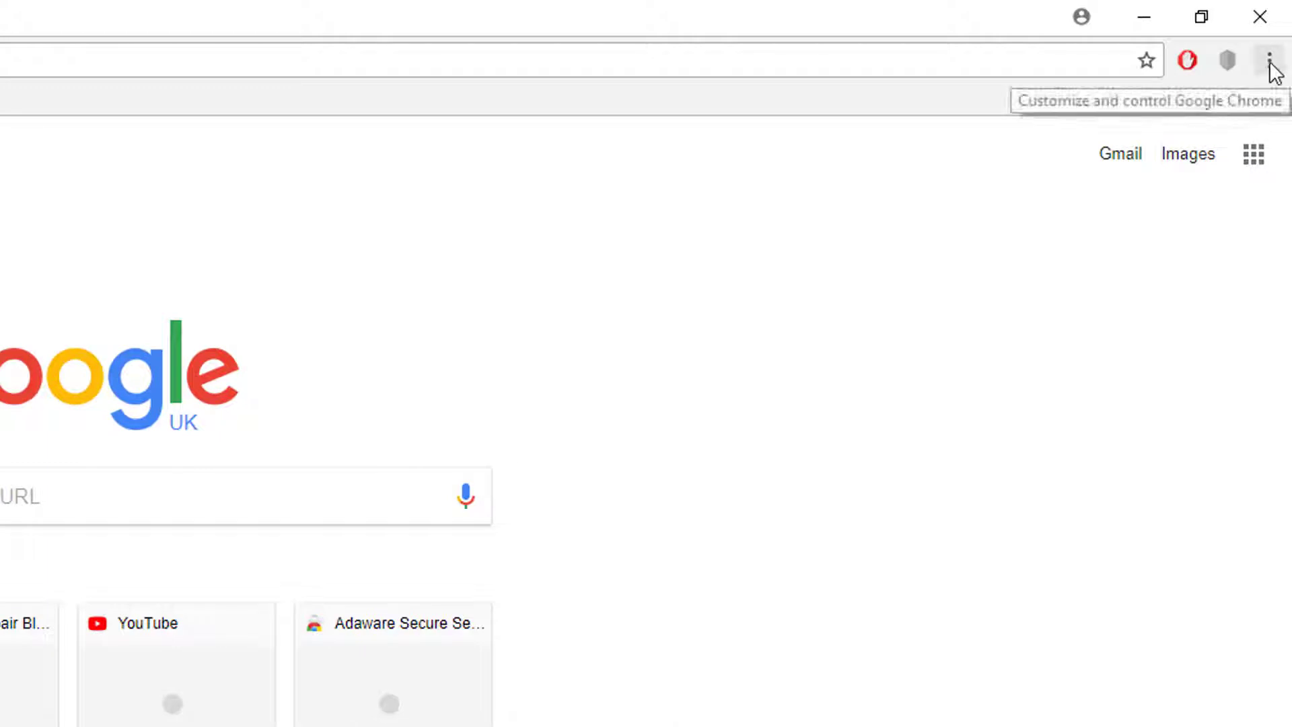
# - Open Chrome's Bookmark manager from the Bookmarks submenu of the Chrome menu
pyautogui.click(1270, 66)
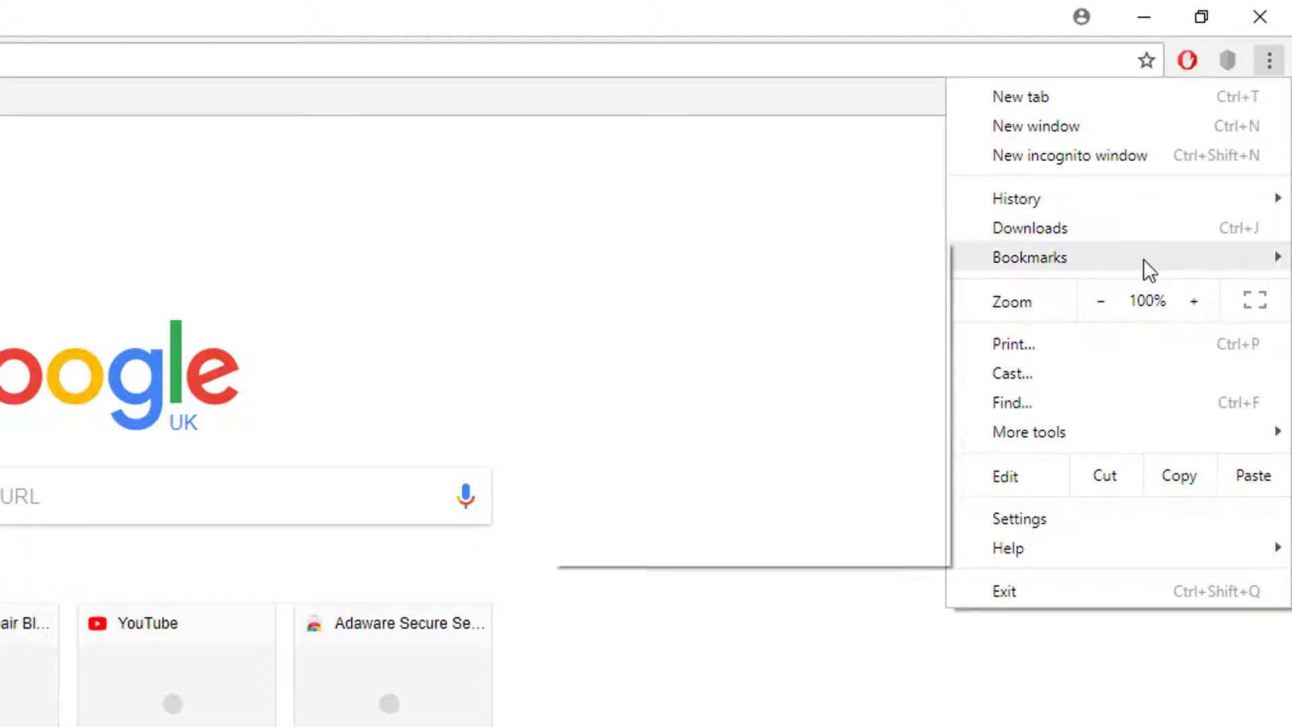
pyautogui.moveTo(1130, 261)
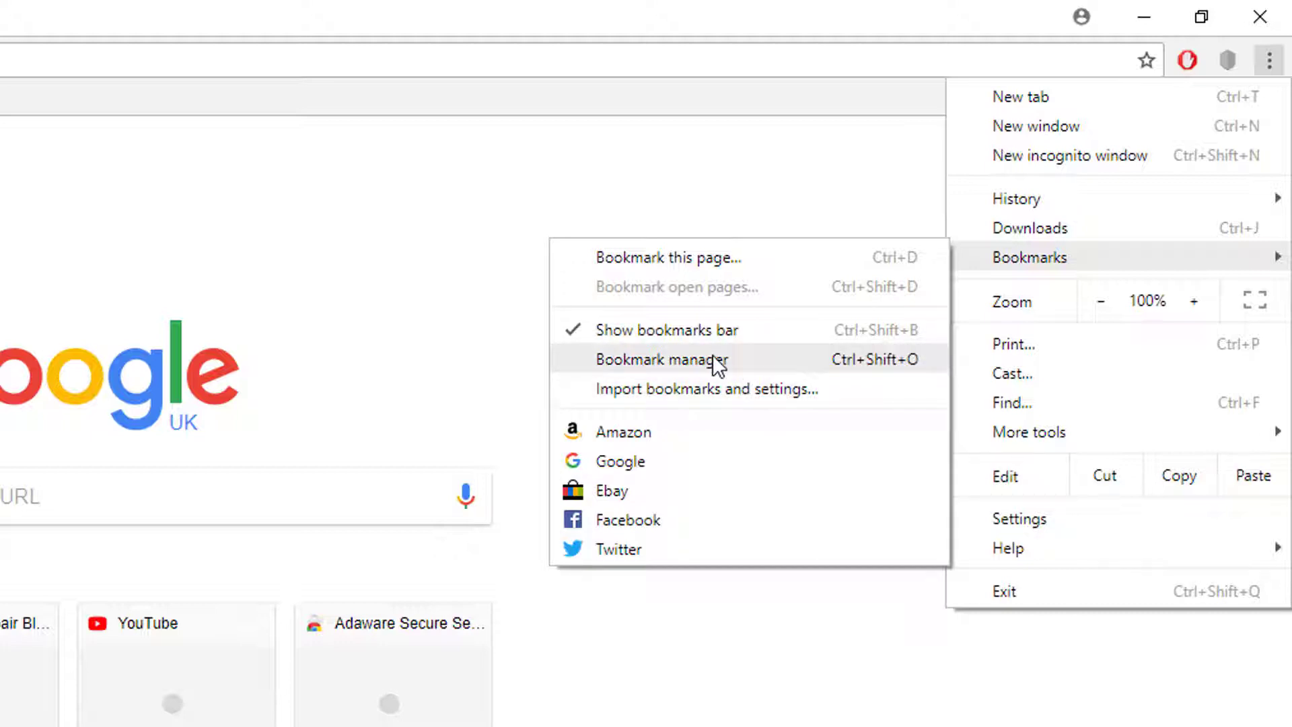
pyautogui.click(716, 359)
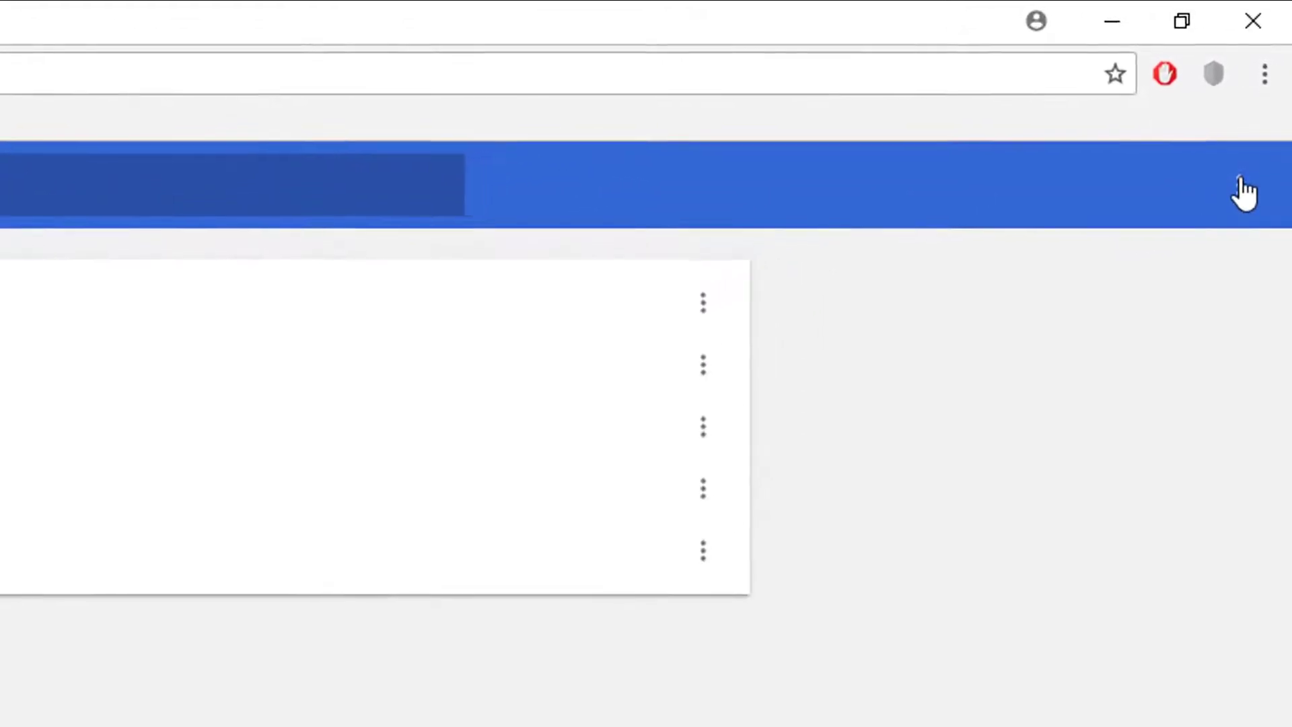
# - Export bookmarks from the Organize menu, saving bookmarks_1_11_18 to PASSPORT (D:)
pyautogui.click(1251, 151)
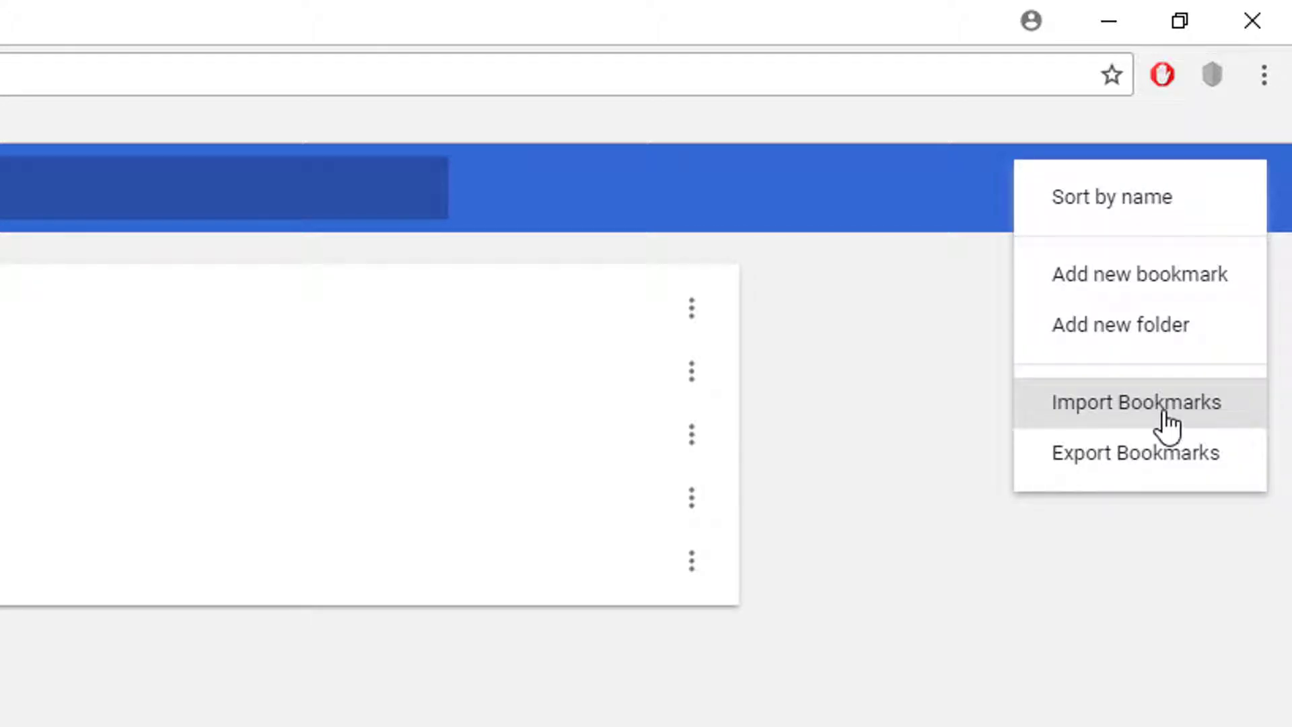
pyautogui.click(1106, 464)
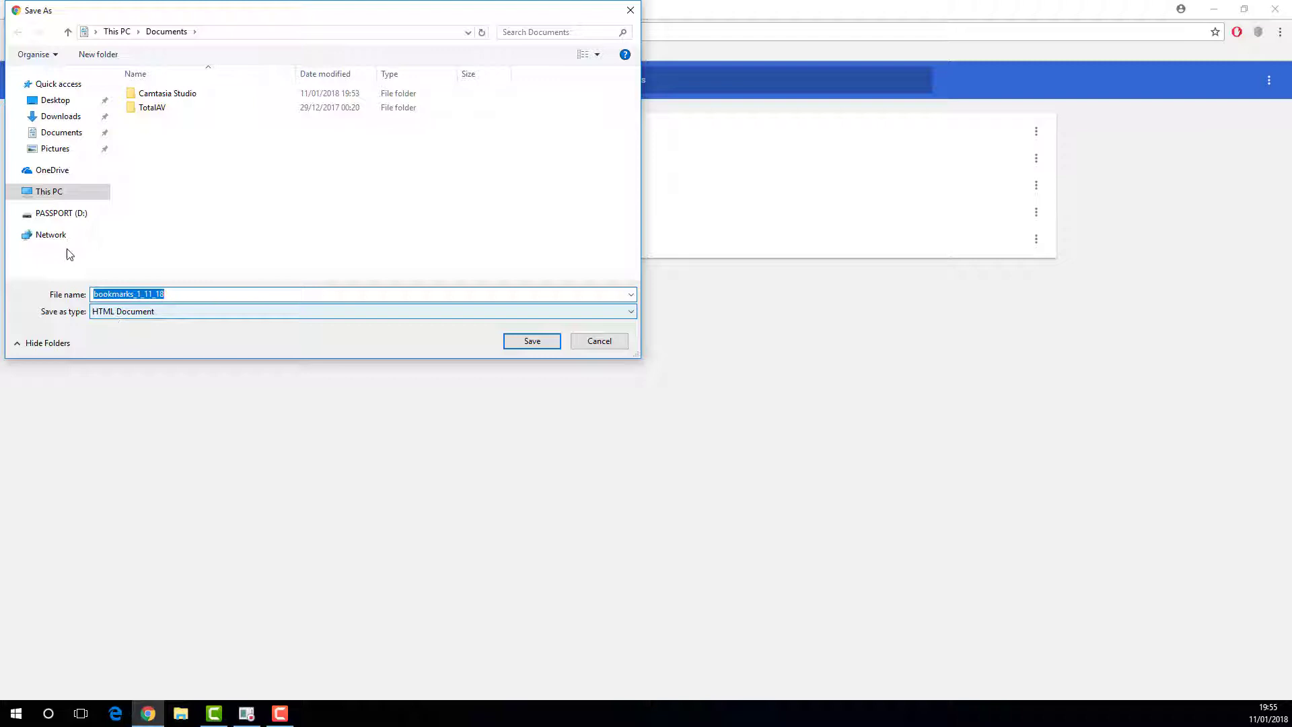
pyautogui.click(60, 215)
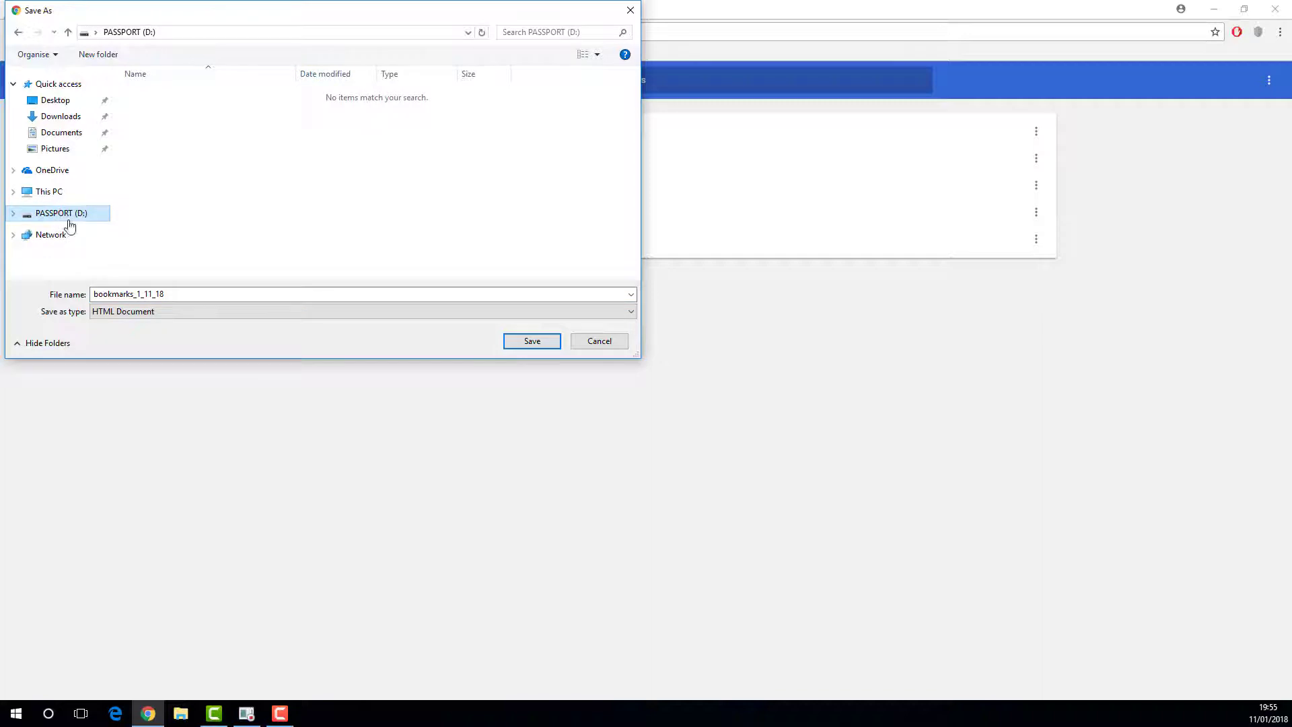
pyautogui.click(532, 341)
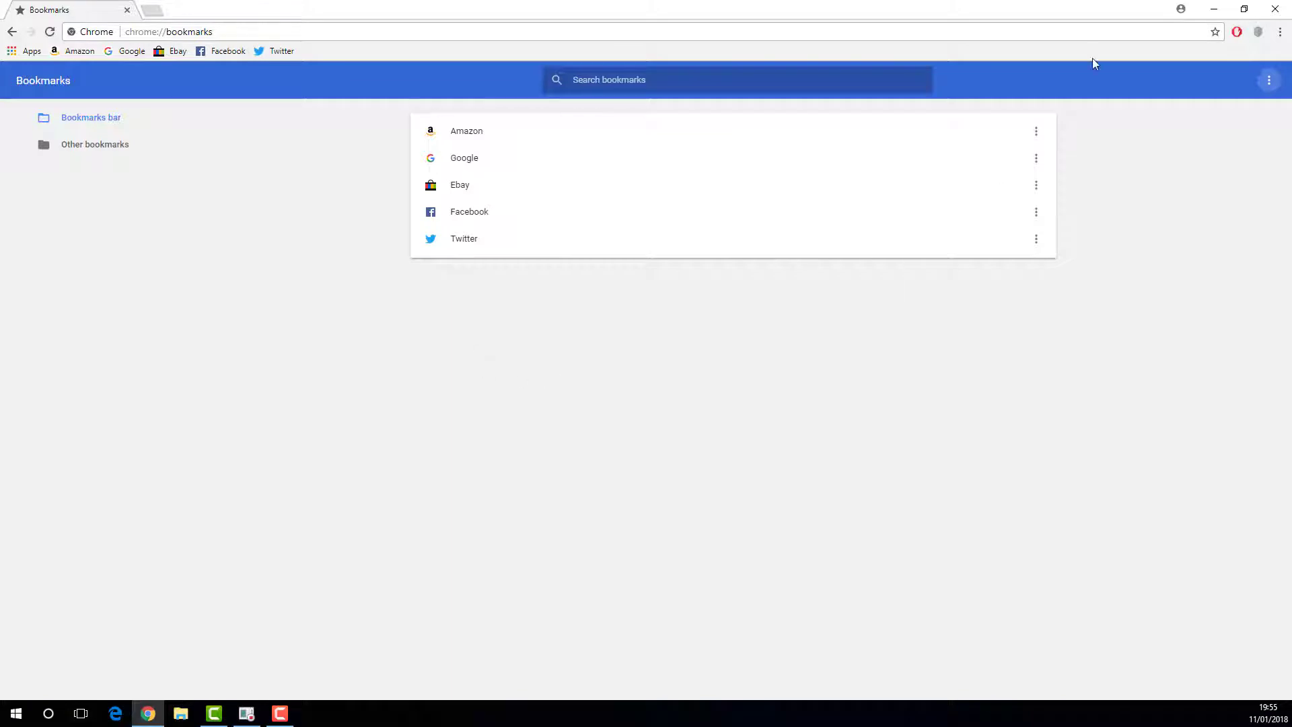
# - Minimise Chrome, launch Edge from the taskbar, maximise it and show its main menu
pyautogui.click(1214, 11)
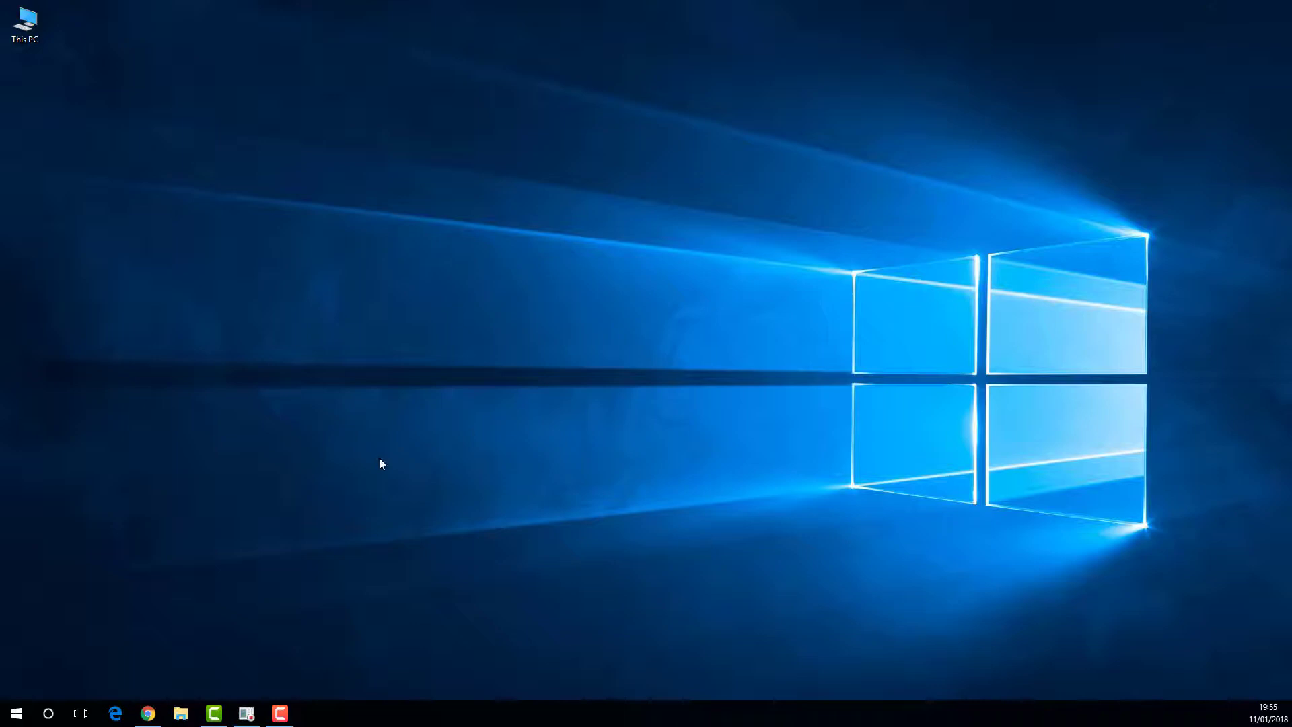
pyautogui.click(116, 713)
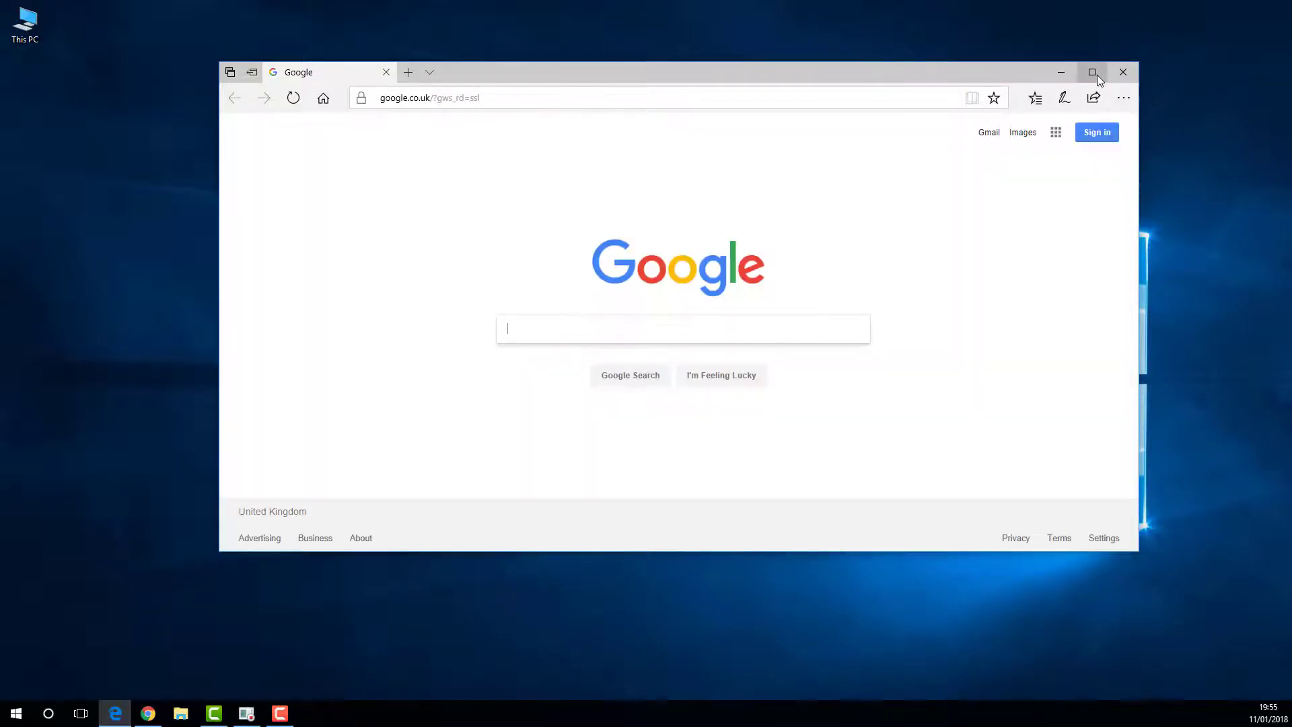
pyautogui.click(1093, 72)
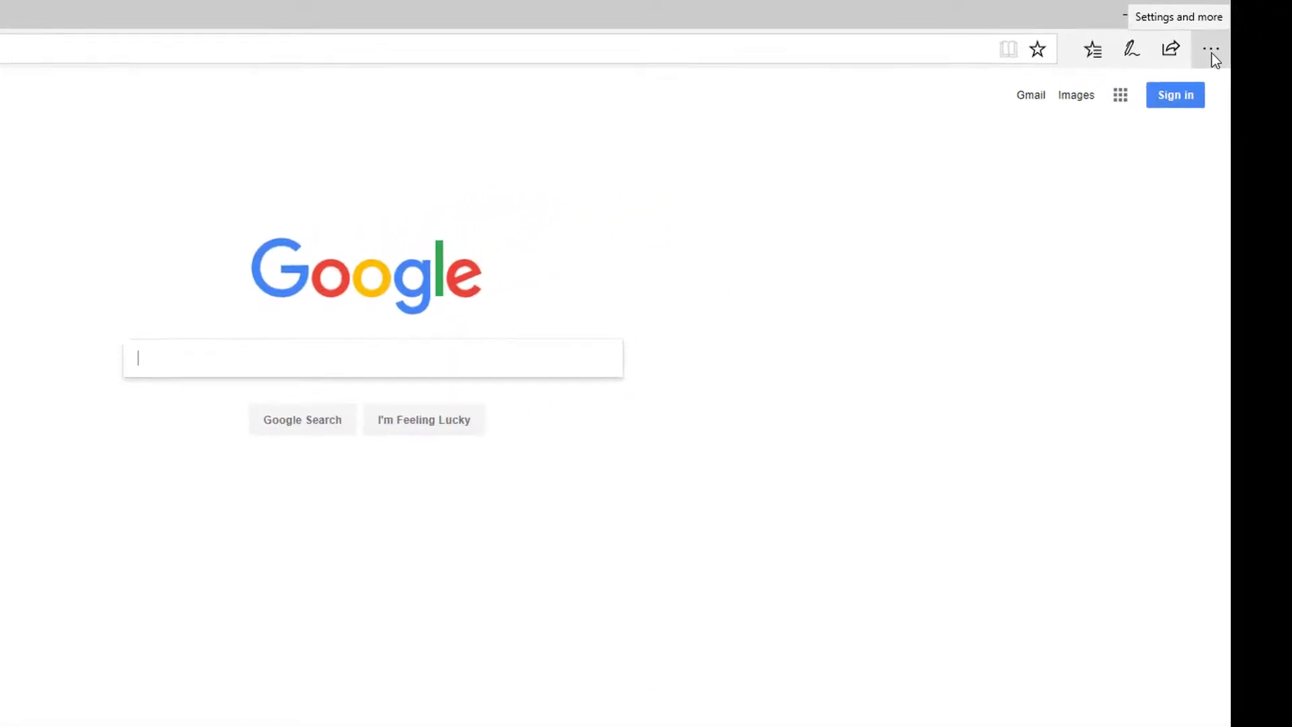
pyautogui.click(1231, 49)
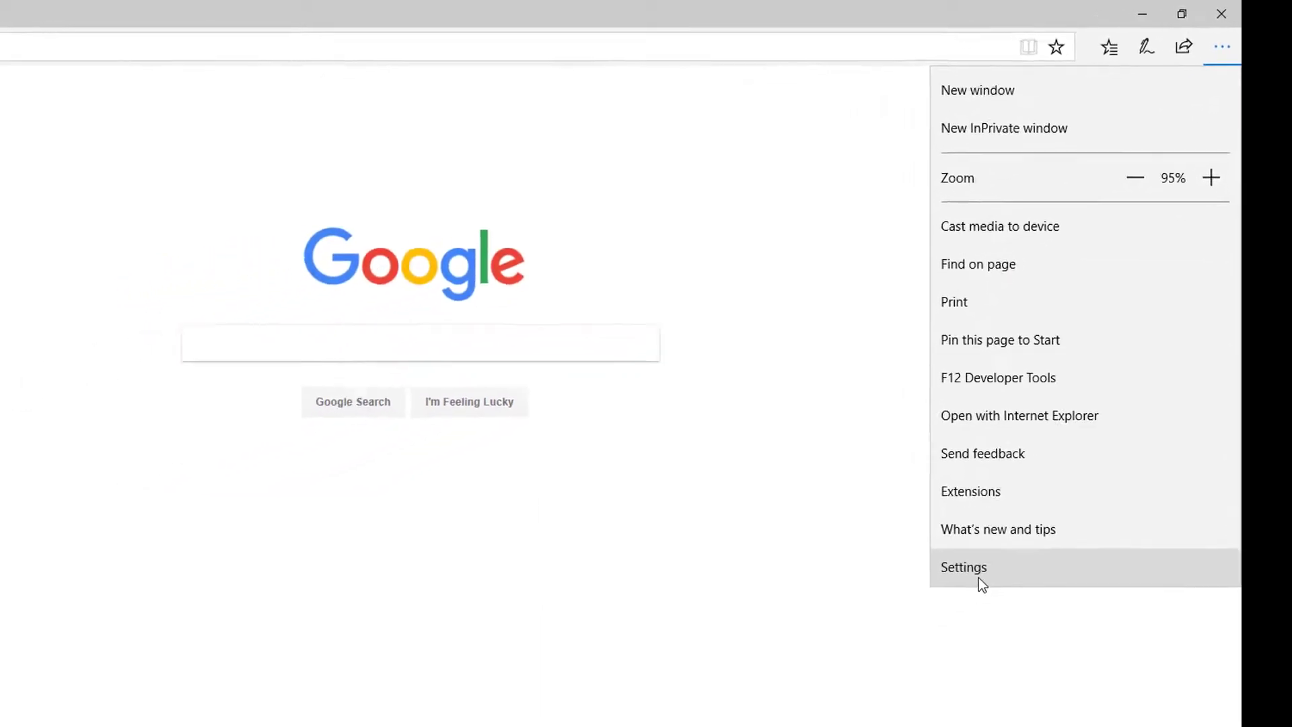
# - Turn on 'Show the favourites bar' in Edge's Settings
pyautogui.click(1095, 473)
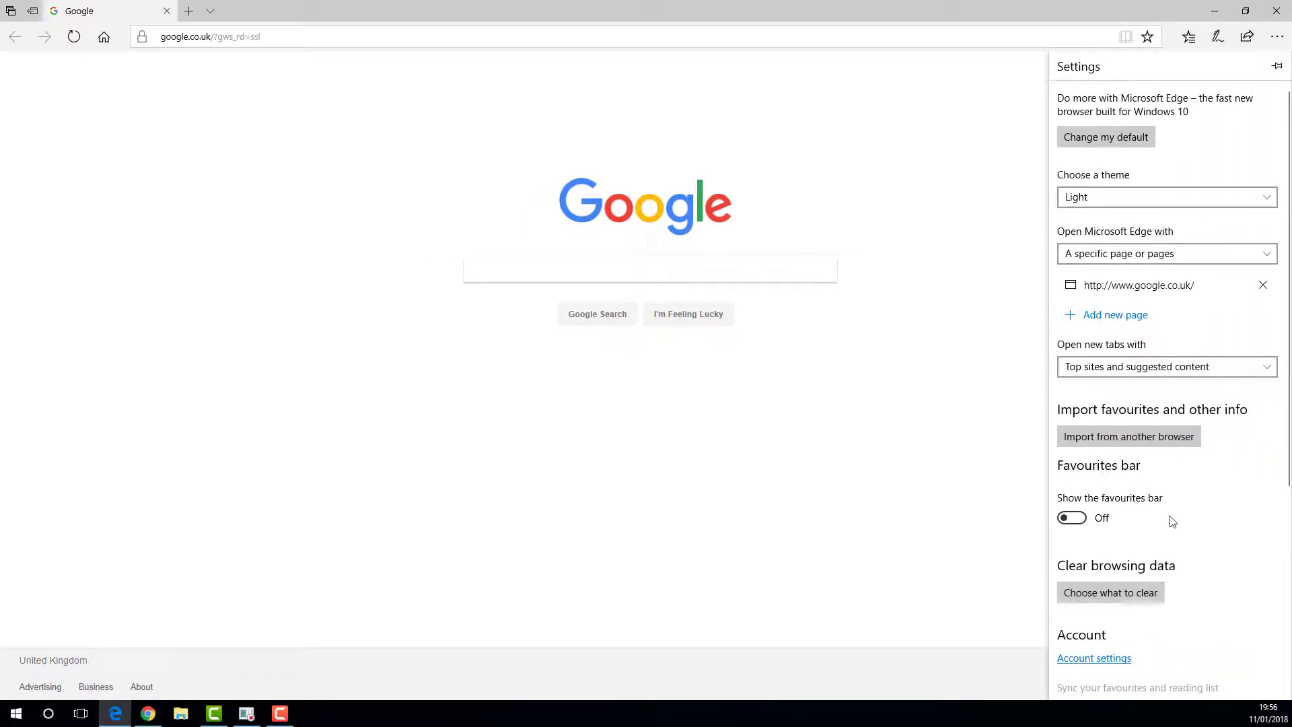
pyautogui.scroll(-4, 1166, 513)
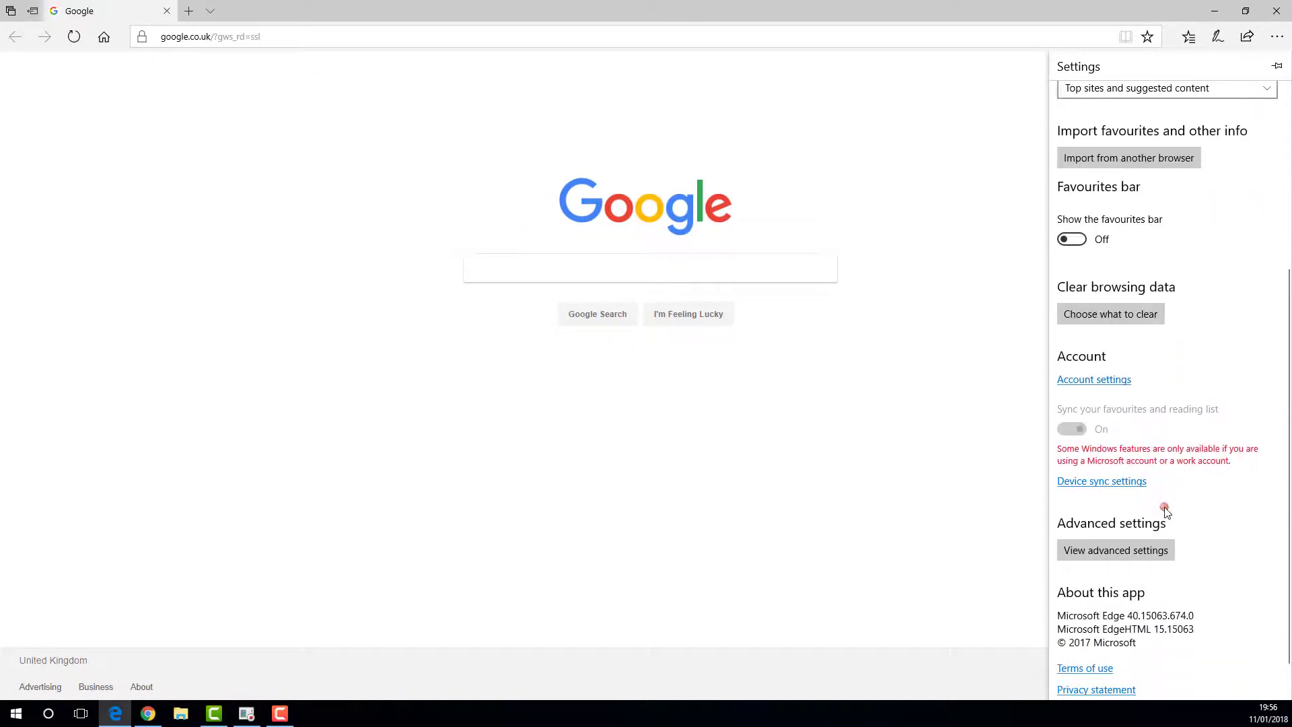
pyautogui.scroll(3, 1147, 458)
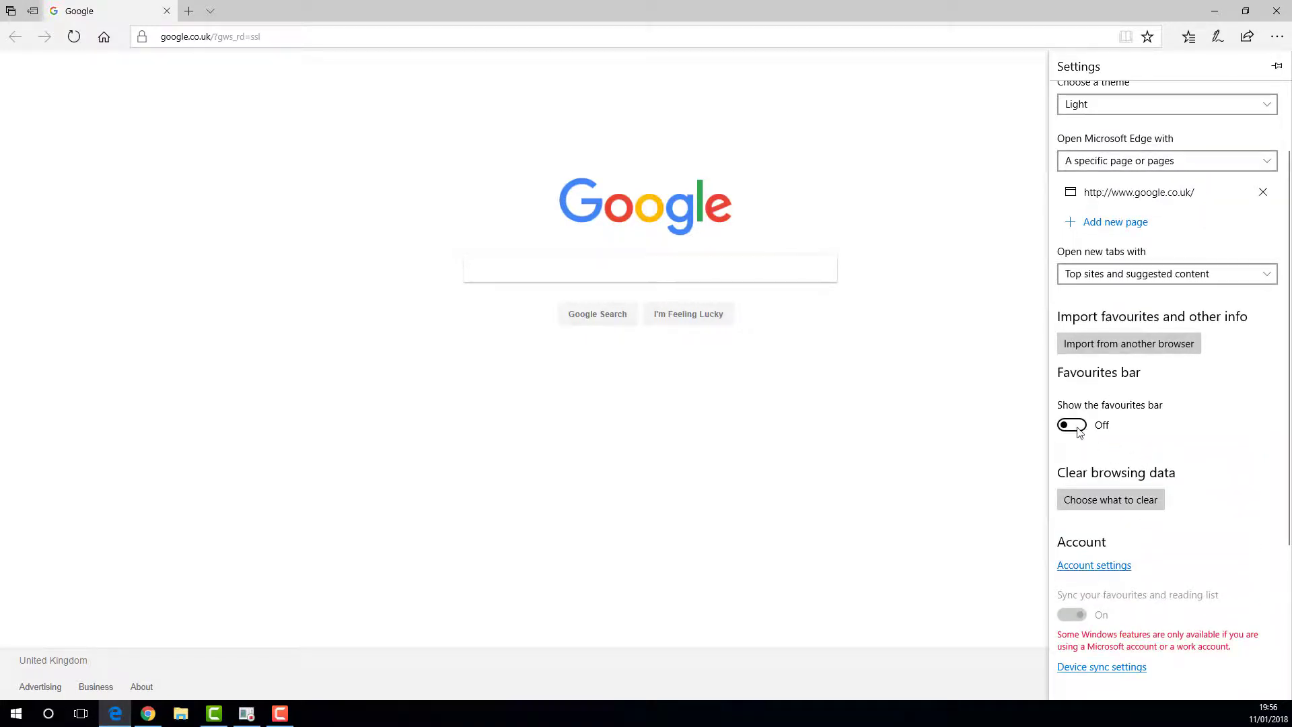
pyautogui.click(1074, 426)
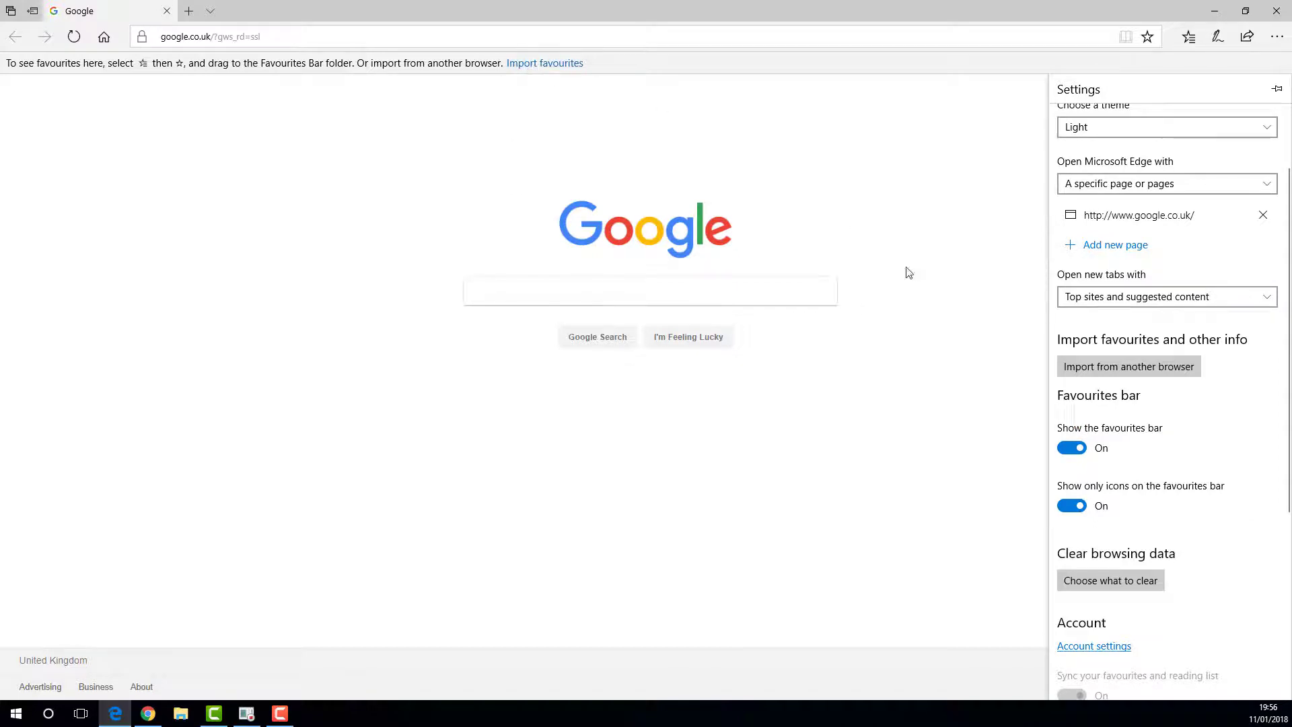
pyautogui.scroll(-3, 1158, 489)
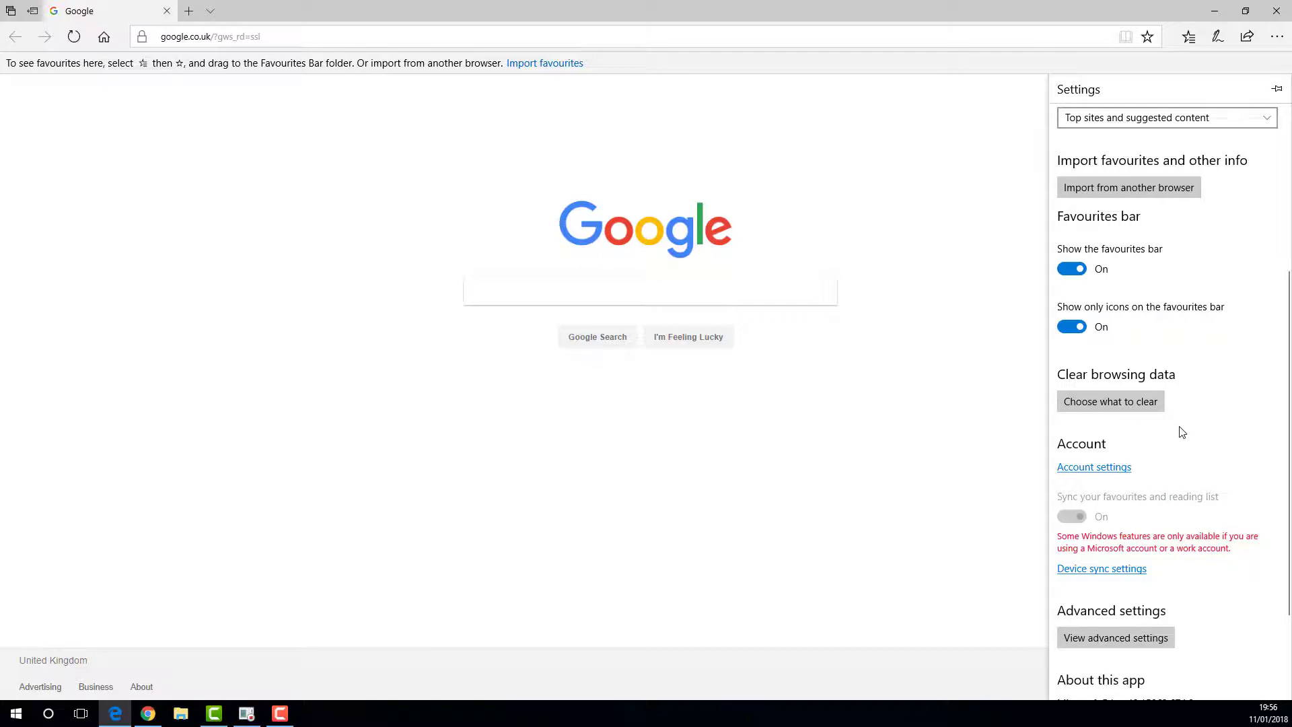
pyautogui.scroll(-2, 1182, 432)
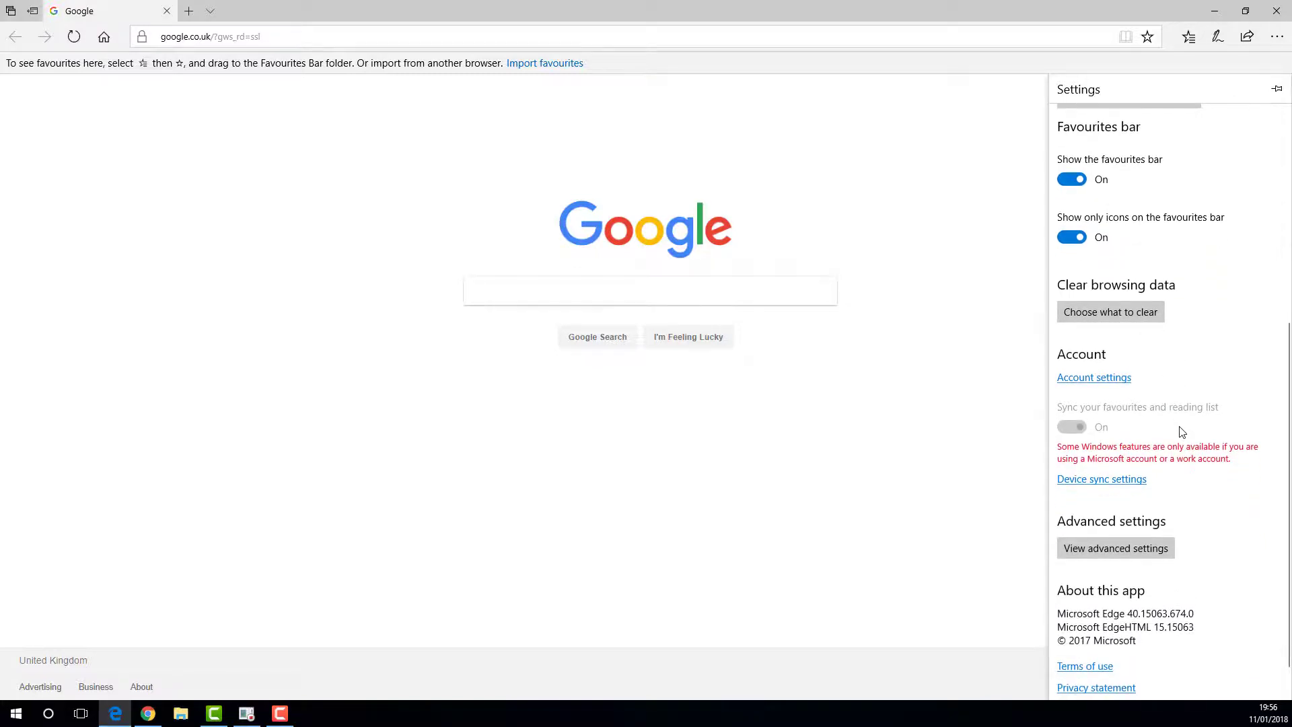
pyautogui.scroll(5, 1179, 426)
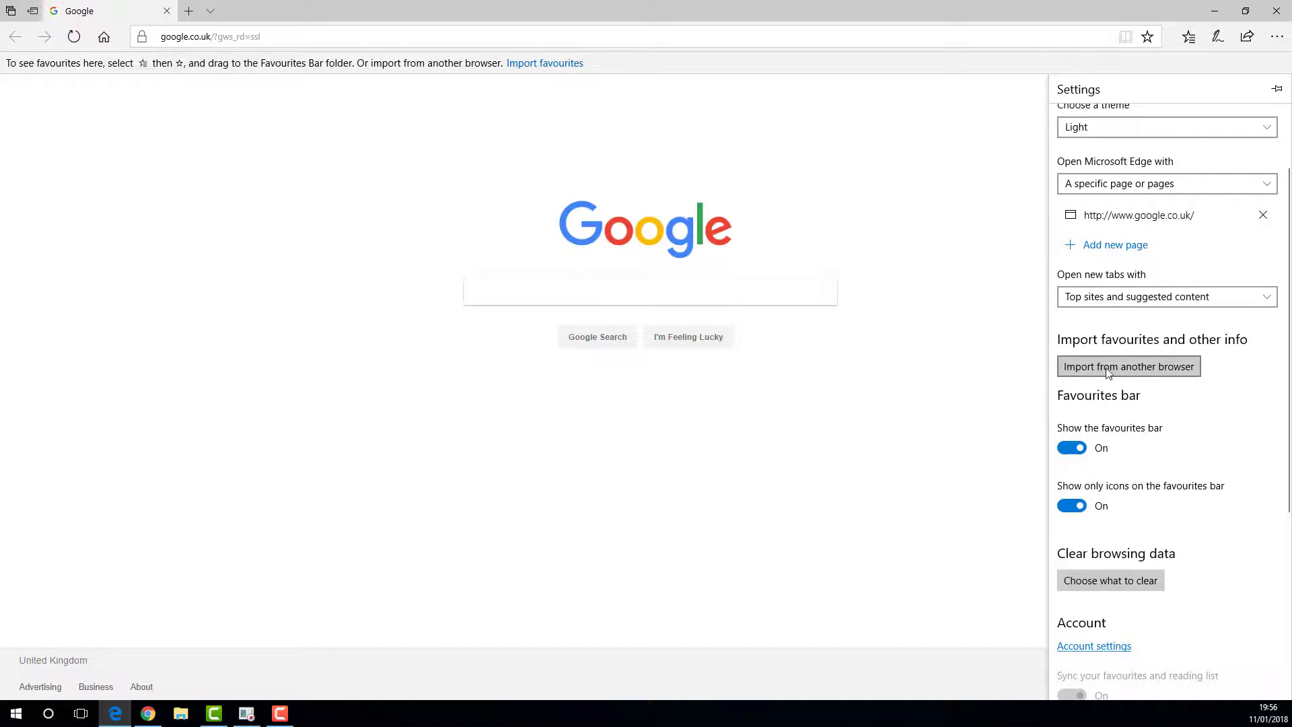
# - Import favourites from the HTML file bookmarks_1_11_18 on PASSPORT (D:)
pyautogui.click(1168, 369)
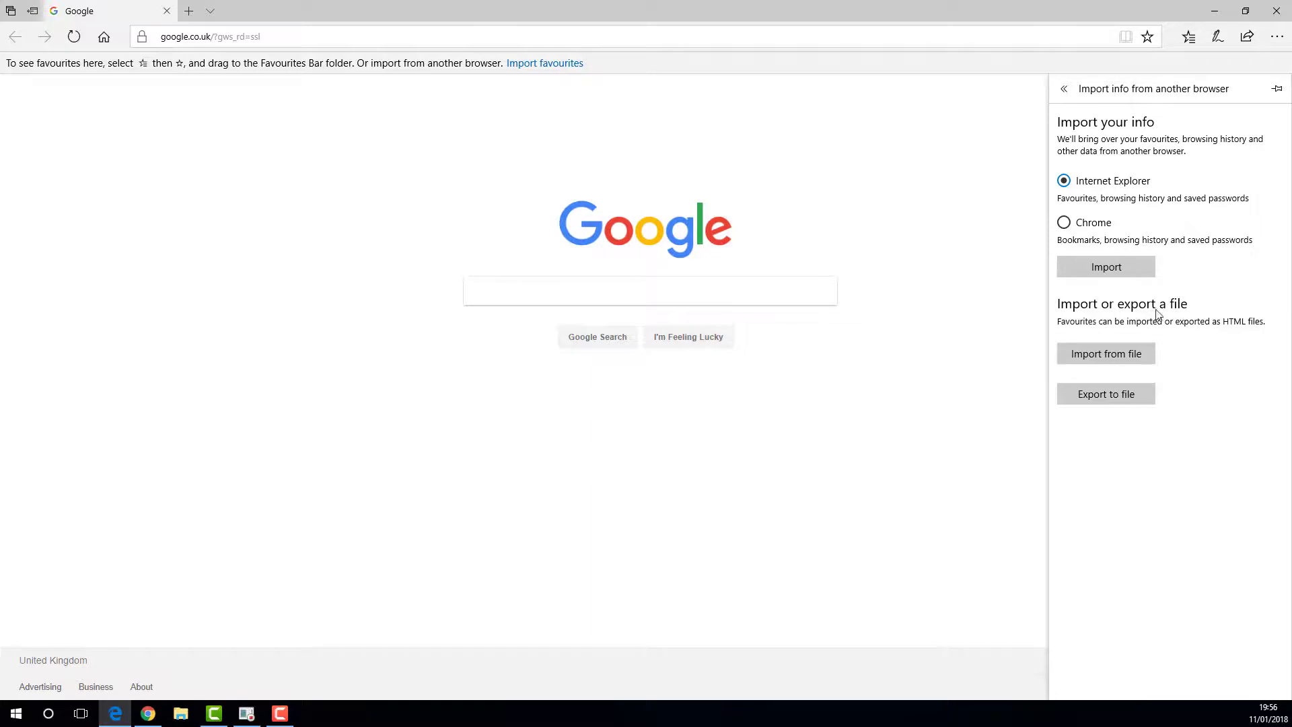
pyautogui.click(1104, 358)
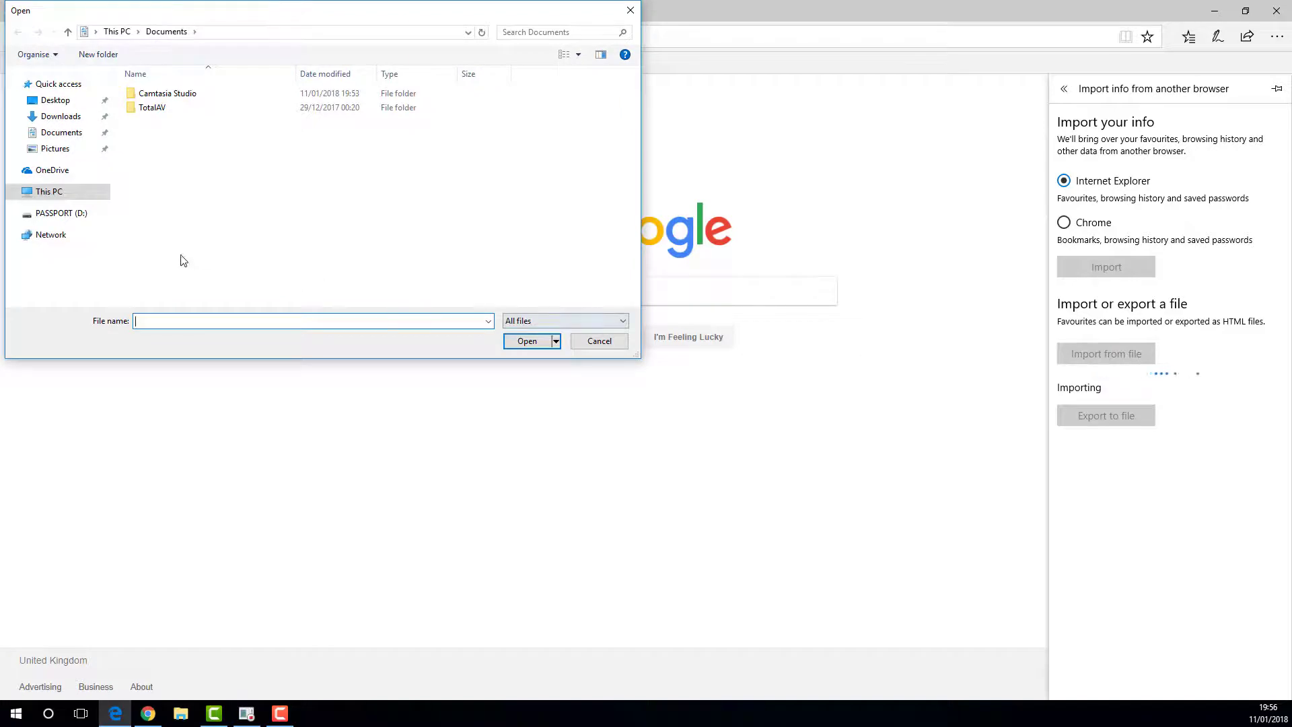
pyautogui.click(75, 214)
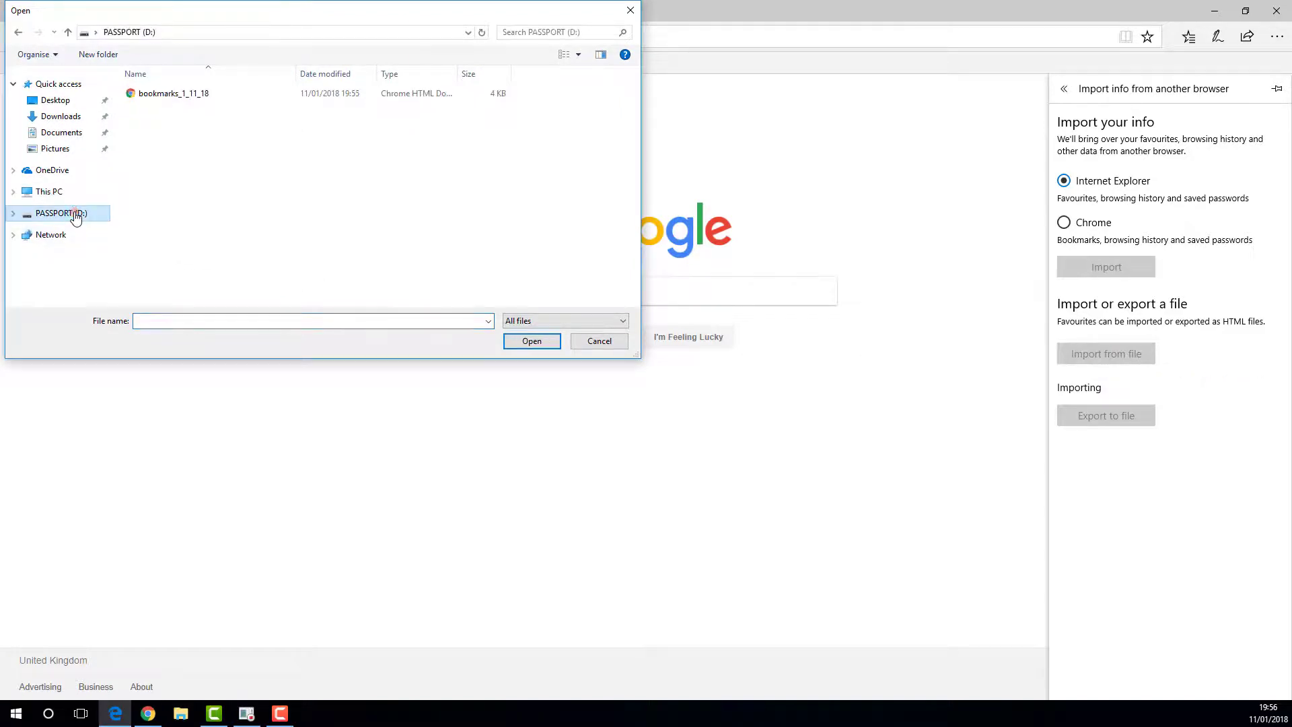
pyautogui.click(162, 98)
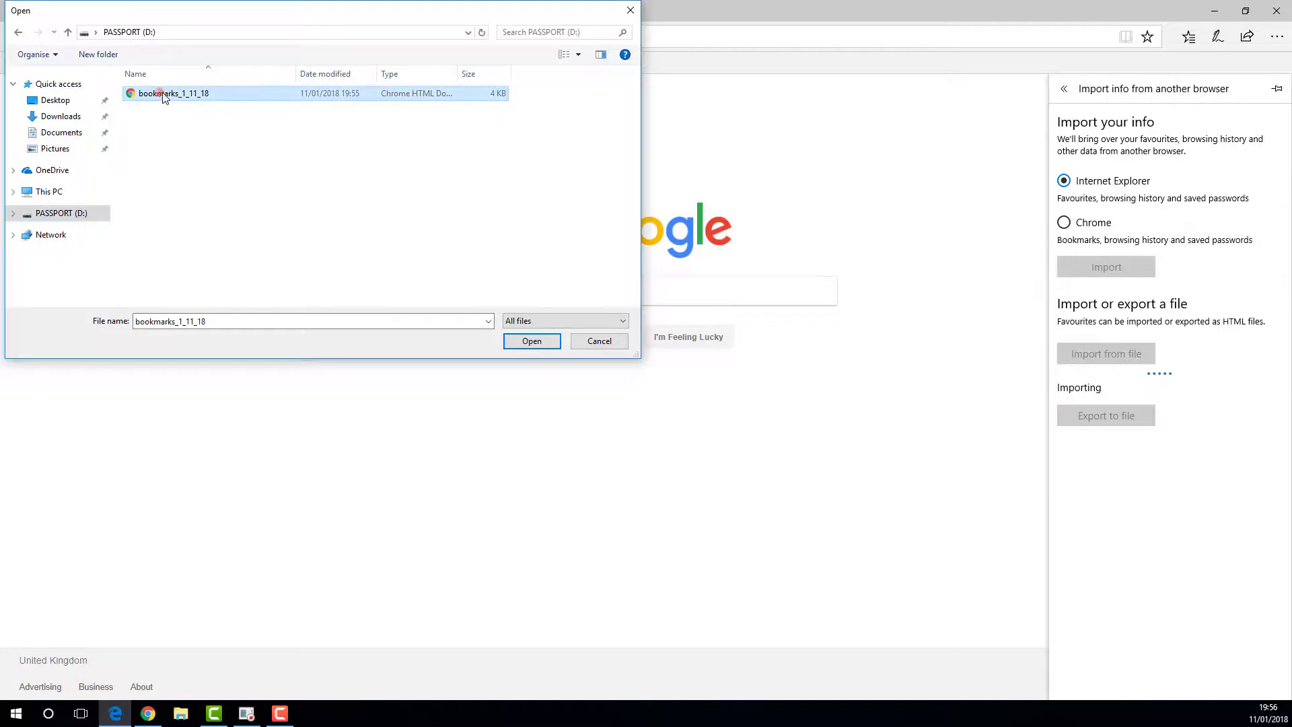
pyautogui.click(535, 343)
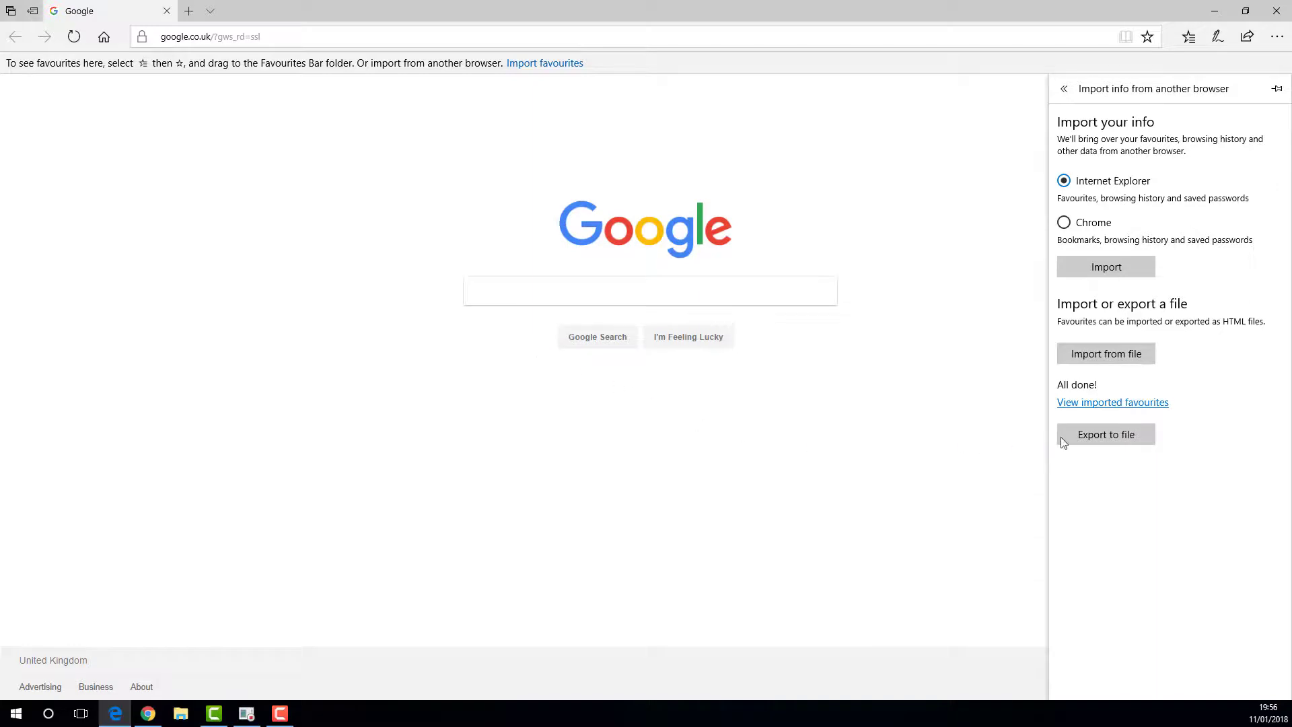
# - View the imported favourites and expand the imported folder's Bookmarks bar
pyautogui.click(1135, 405)
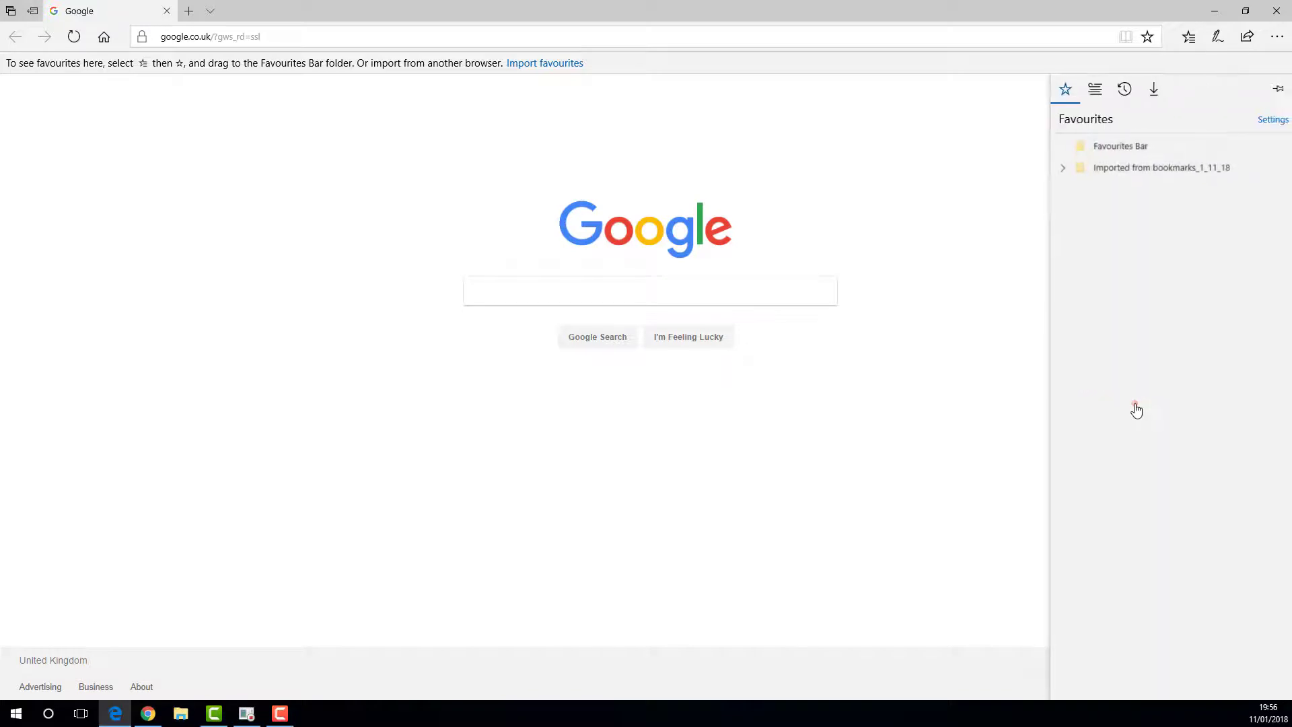
pyautogui.click(1062, 166)
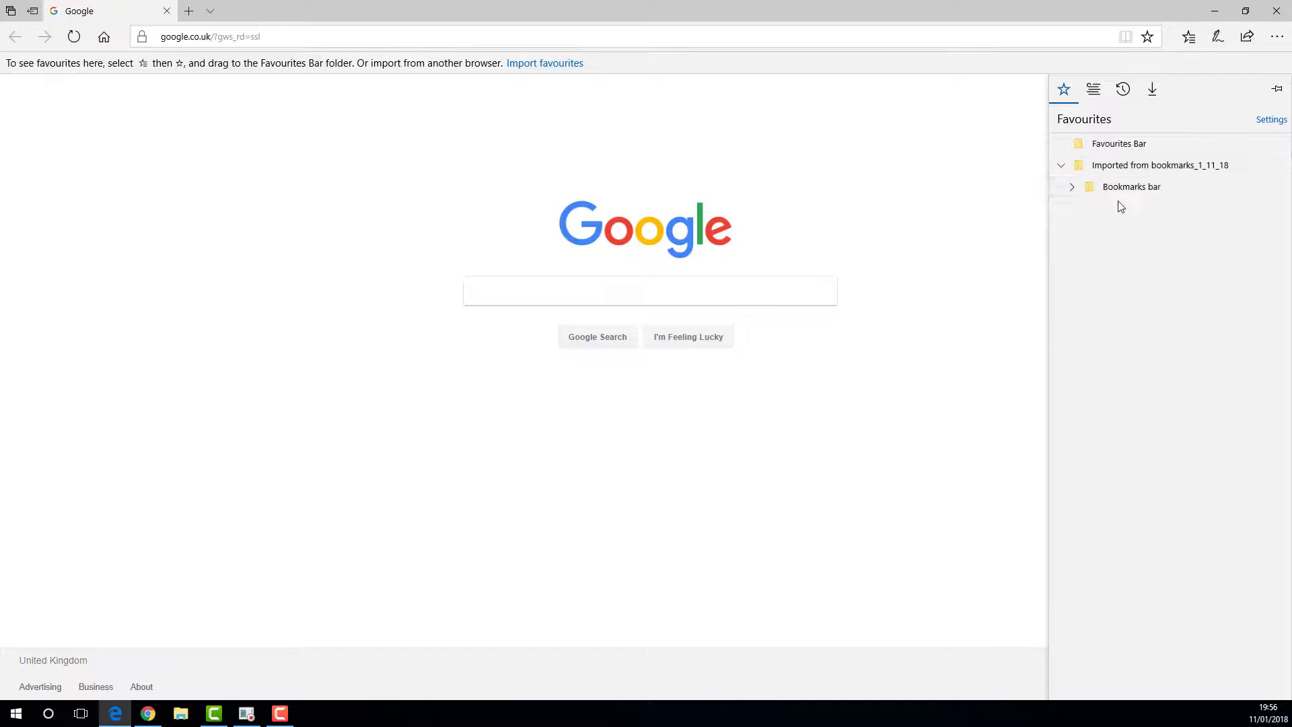
pyautogui.click(1074, 186)
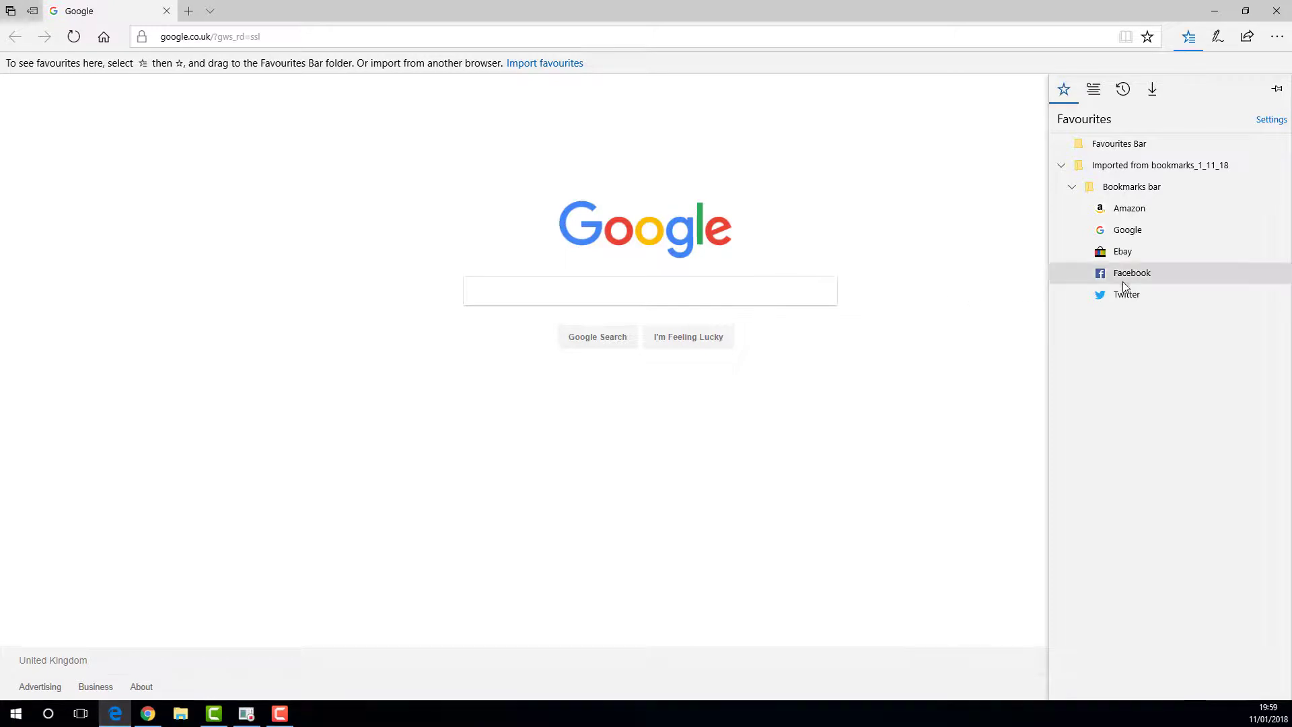
# - Drag Amazon, Google, Ebay, Facebook and Twitter into the Favourites Bar folder, then close the hub
pyautogui.click(1121, 219)
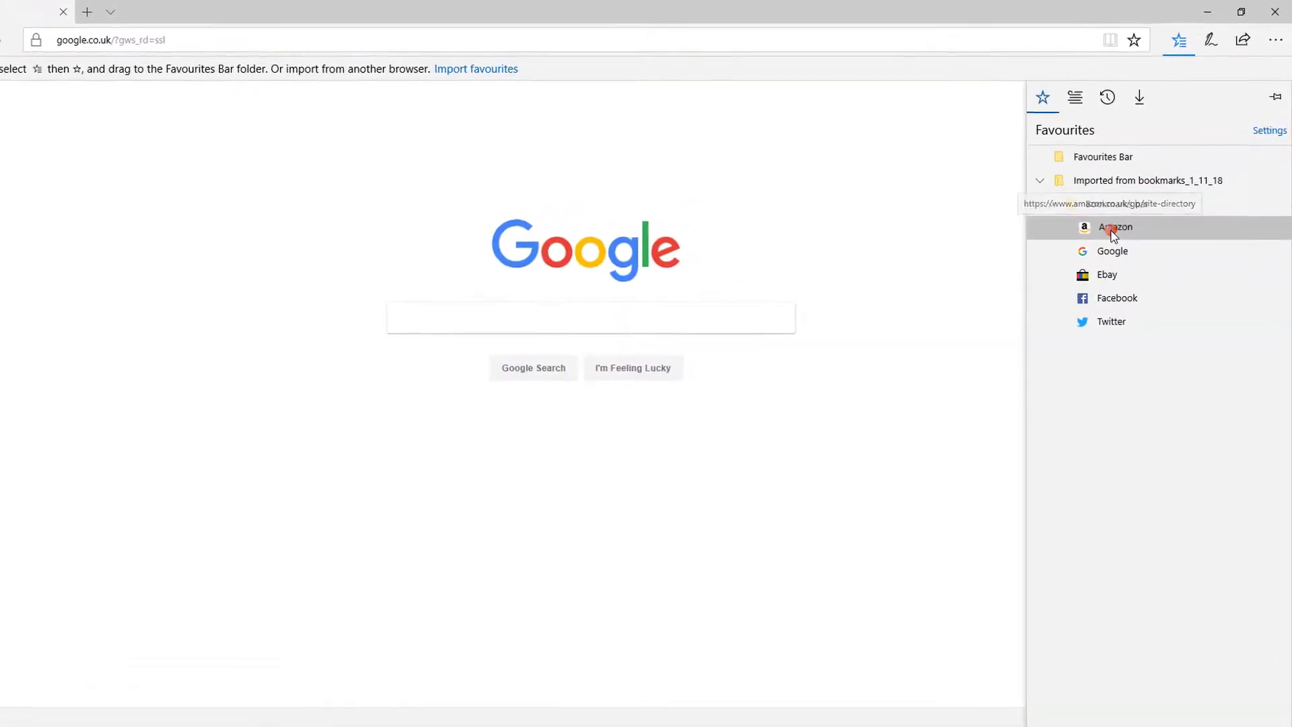
pyautogui.moveTo(1113, 231); pyautogui.dragTo(1097, 180)
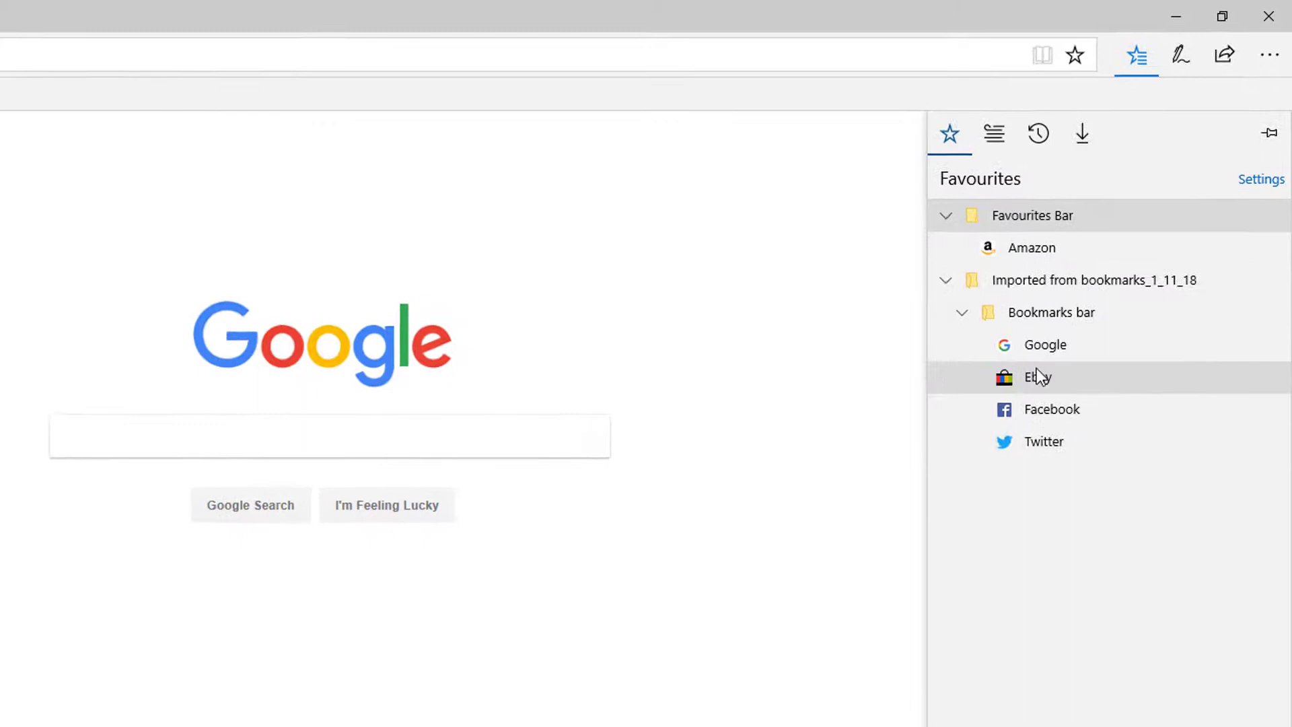
pyautogui.moveTo(1045, 345); pyautogui.dragTo(1030, 241)
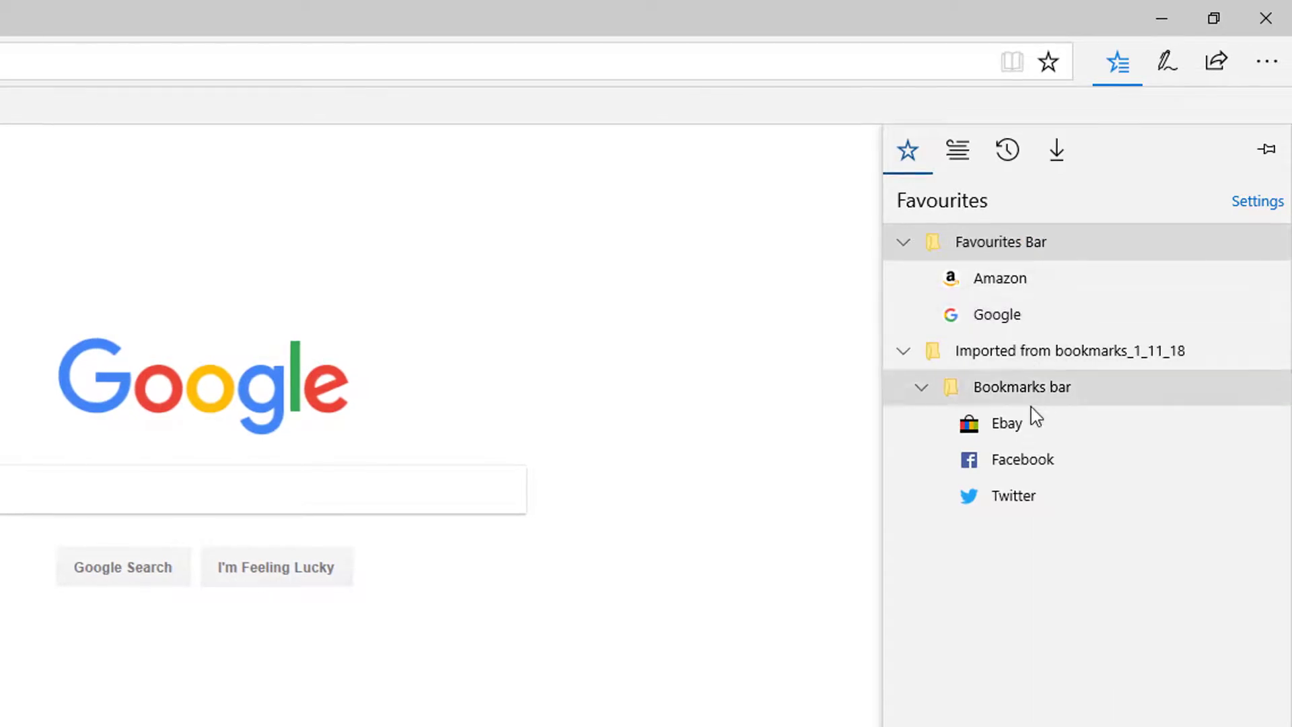
pyautogui.moveTo(1009, 434); pyautogui.dragTo(1042, 256)
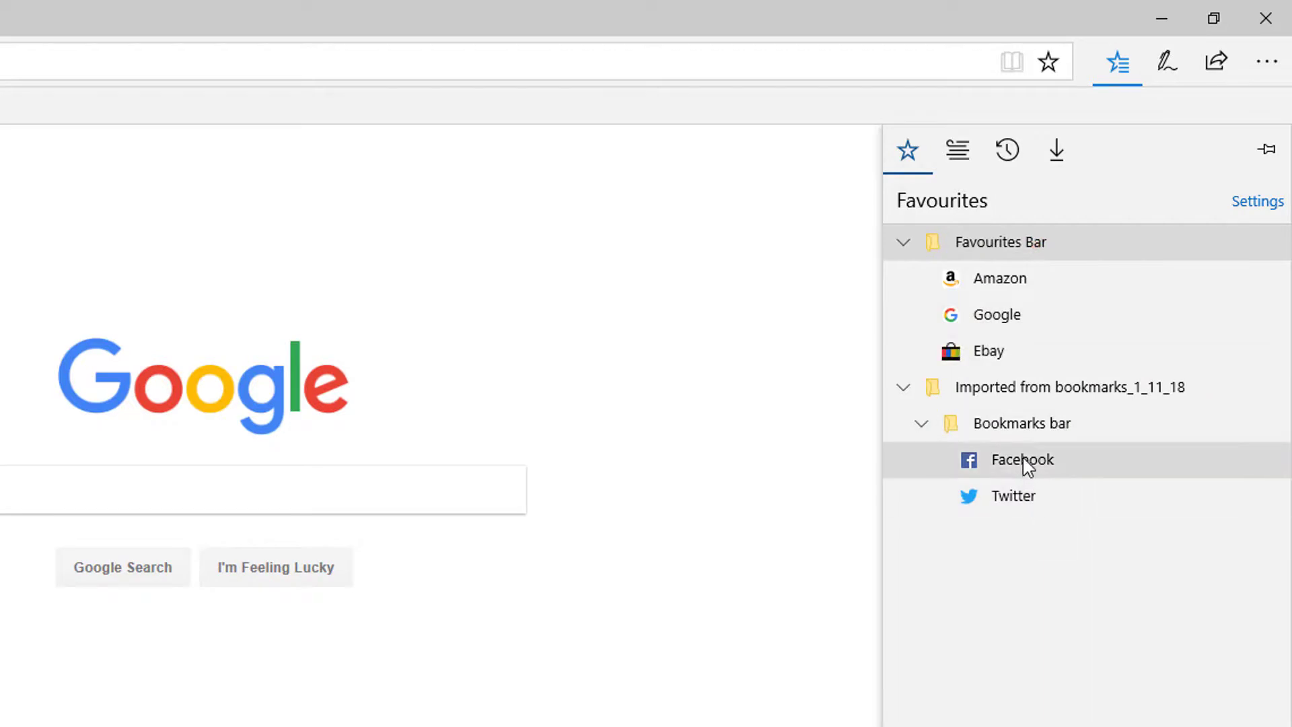
pyautogui.moveTo(1024, 463); pyautogui.dragTo(1030, 250)
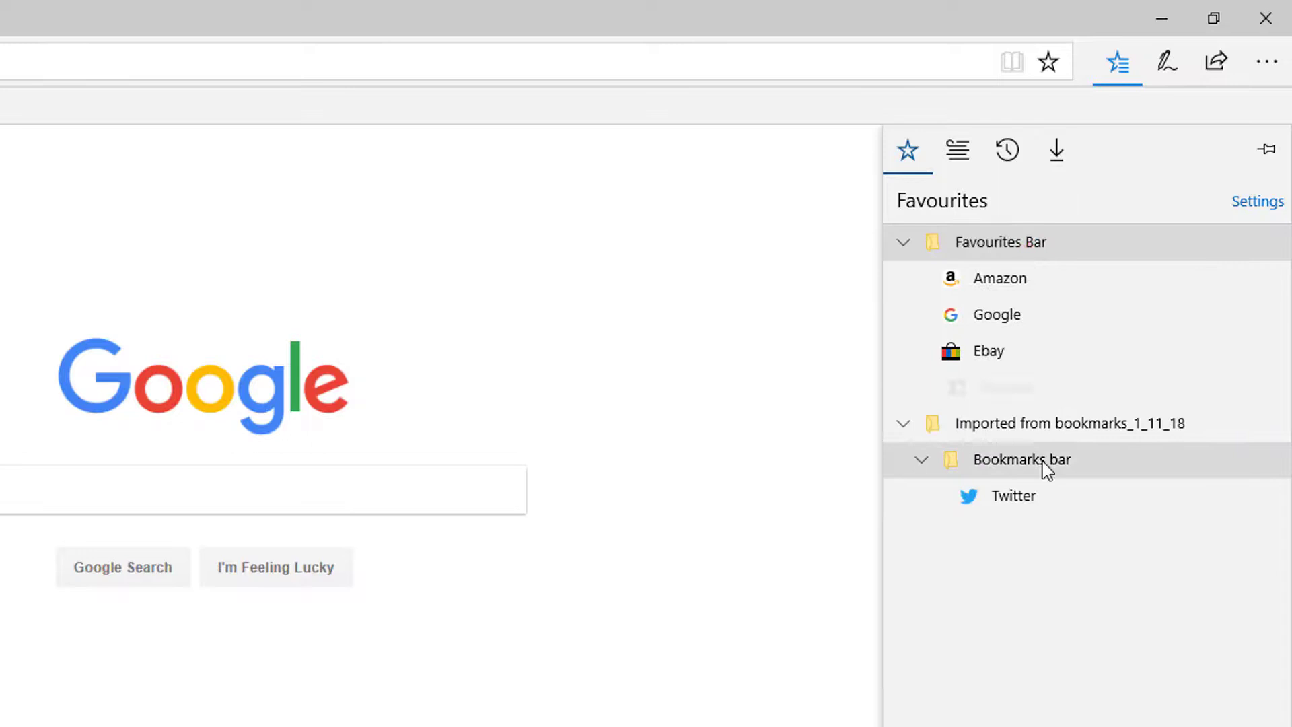
pyautogui.moveTo(1023, 498); pyautogui.dragTo(1041, 249)
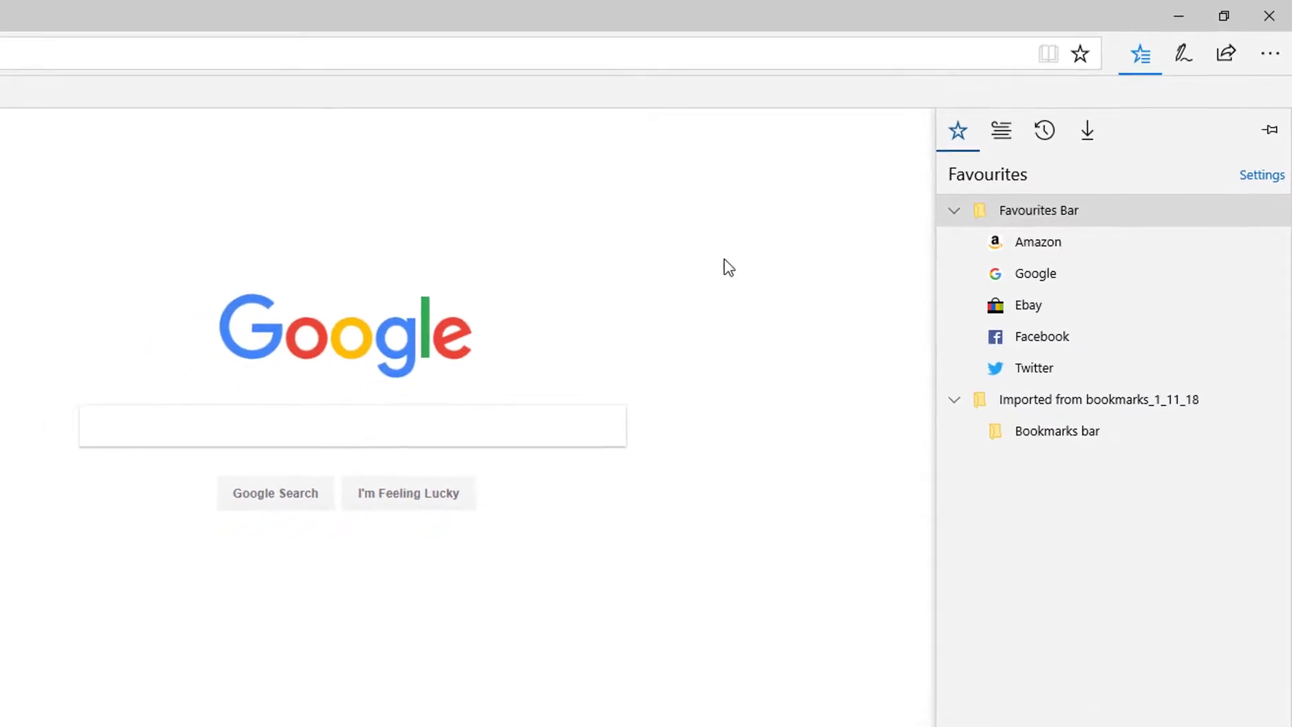
pyautogui.click(831, 199)
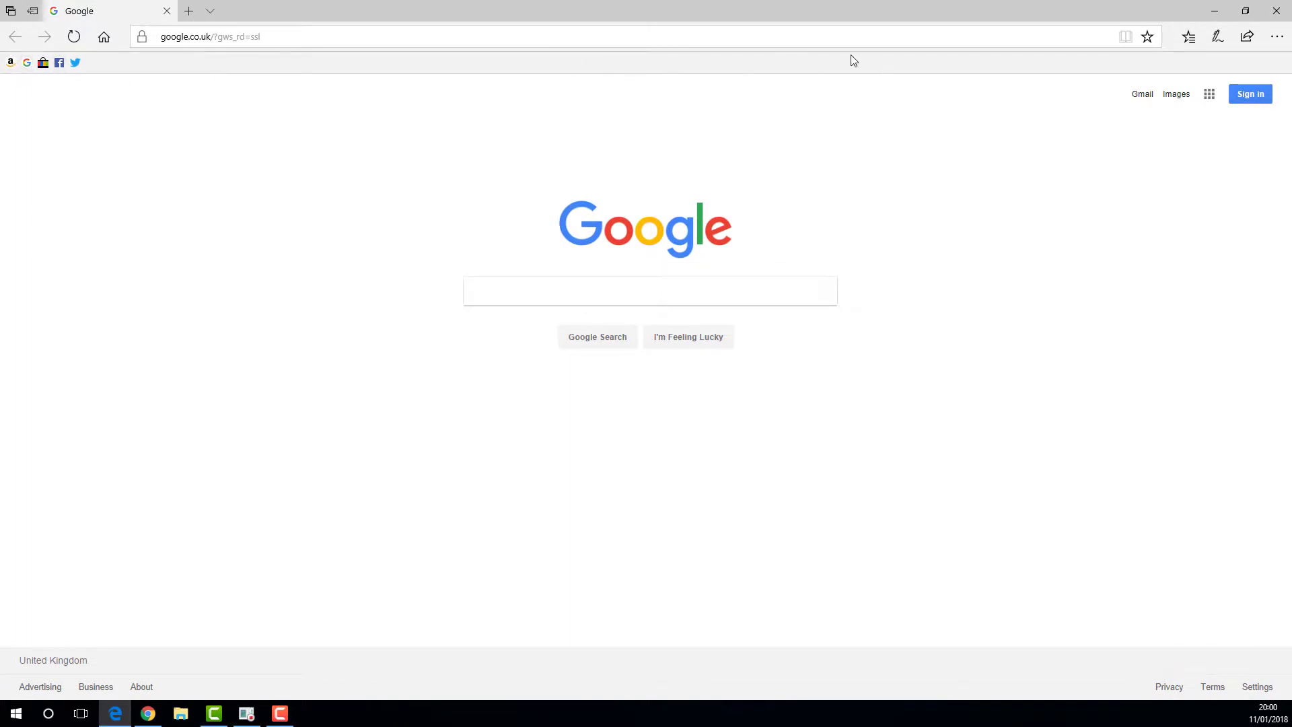
# - Reopen Edge's Settings and scroll to the favourites bar options
pyautogui.click(1279, 40)
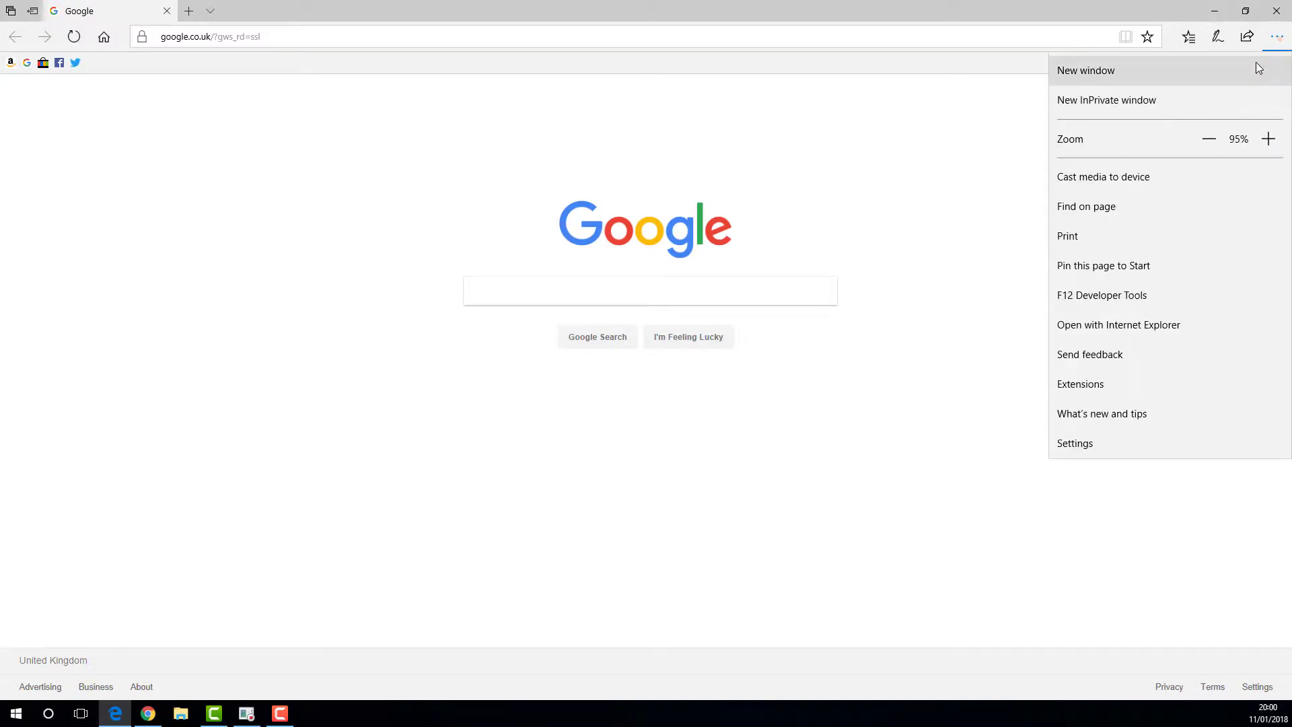
pyautogui.click(1098, 442)
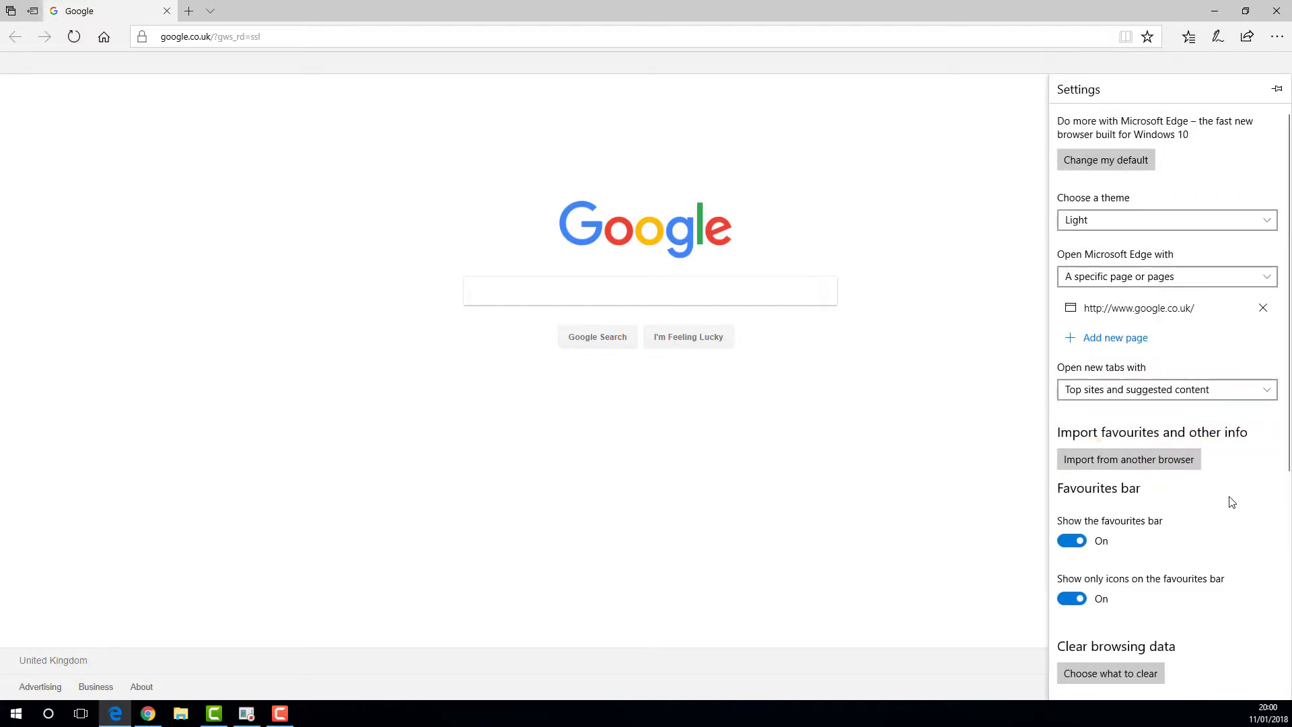
pyautogui.scroll(-4, 1232, 489)
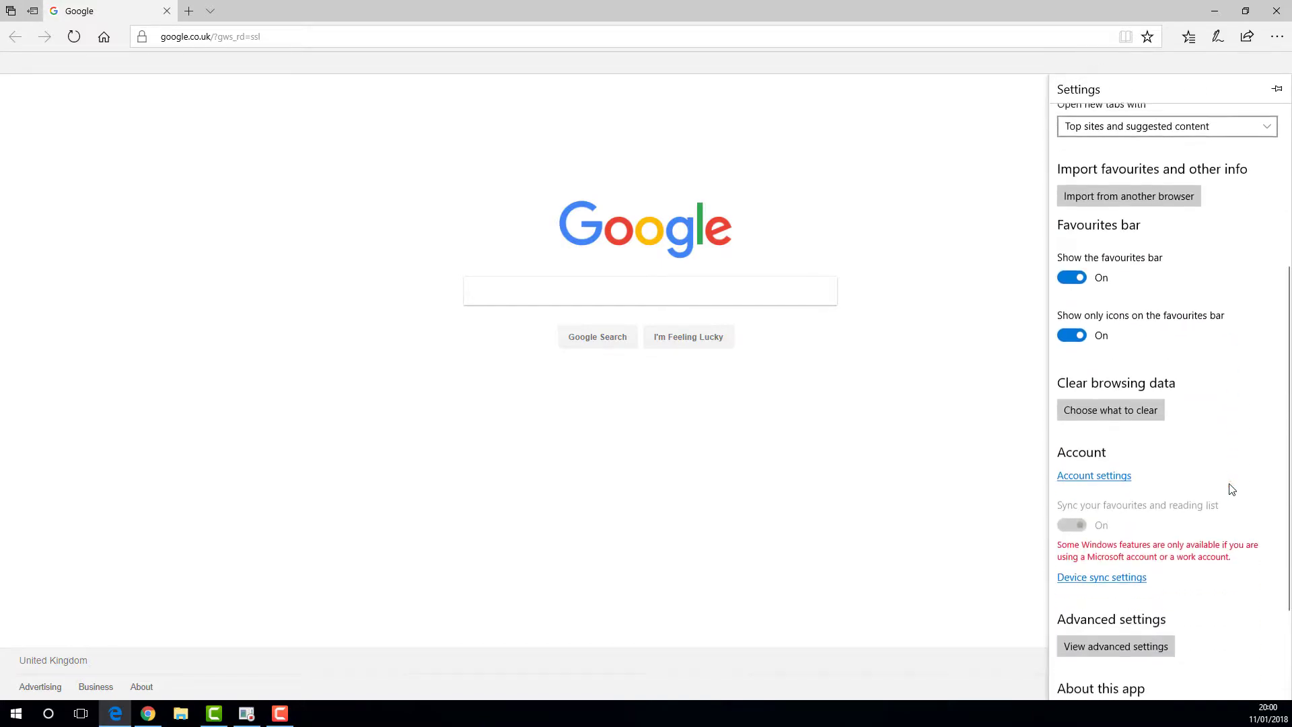
pyautogui.scroll(-2, 1220, 465)
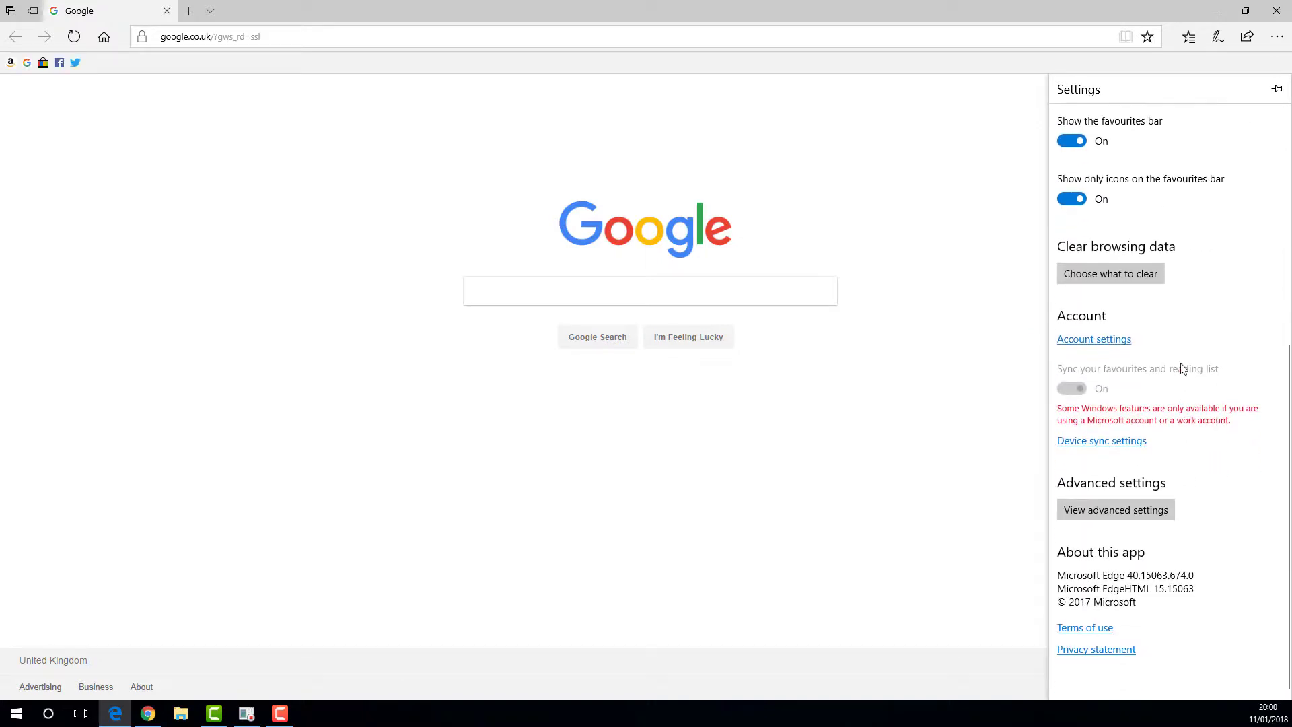
pyautogui.scroll(1, 1188, 348)
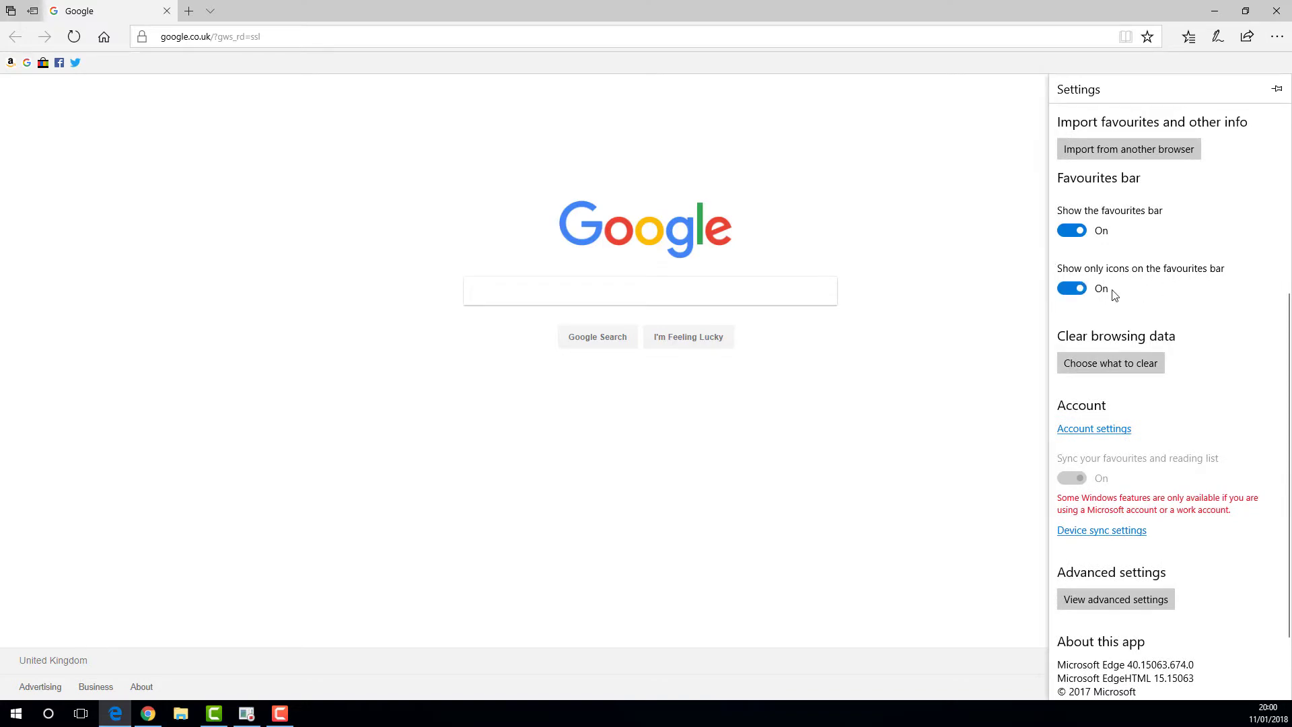
# - Switch 'Show only icons on the favourites bar' off so site names appear, keeping the bar shown
pyautogui.click(1076, 288)
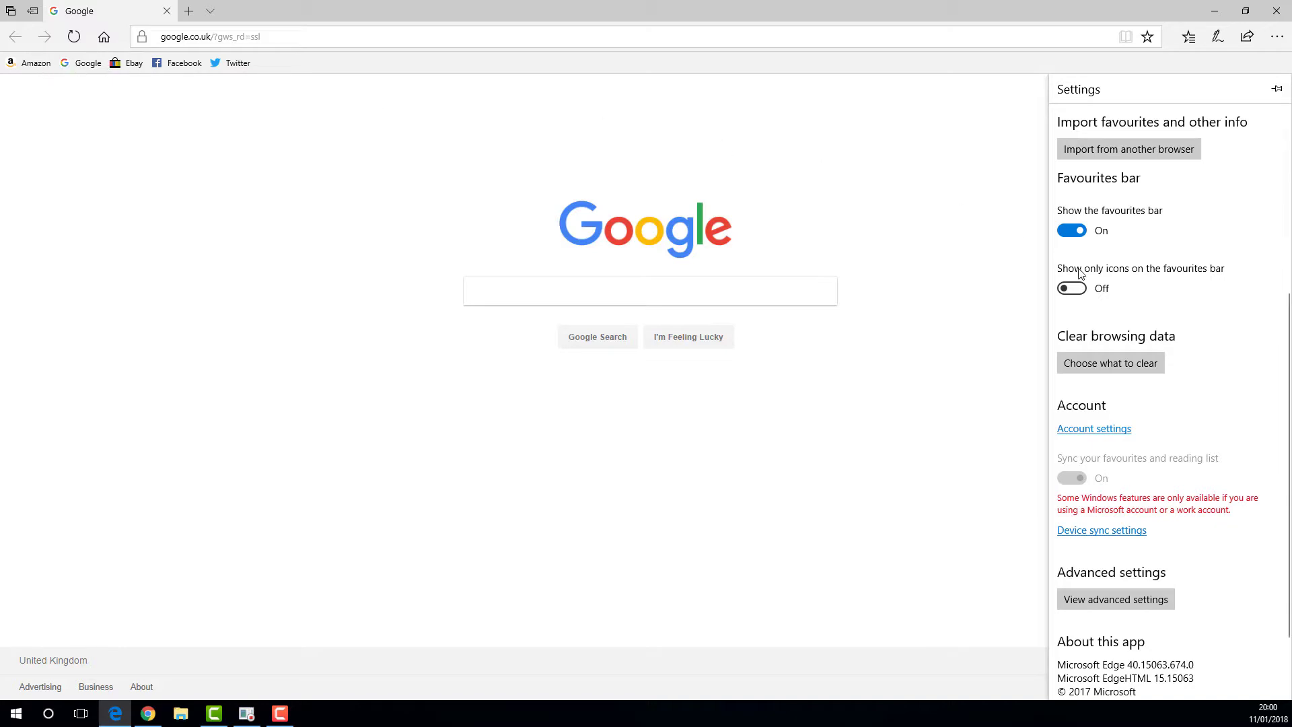
pyautogui.click(1075, 288)
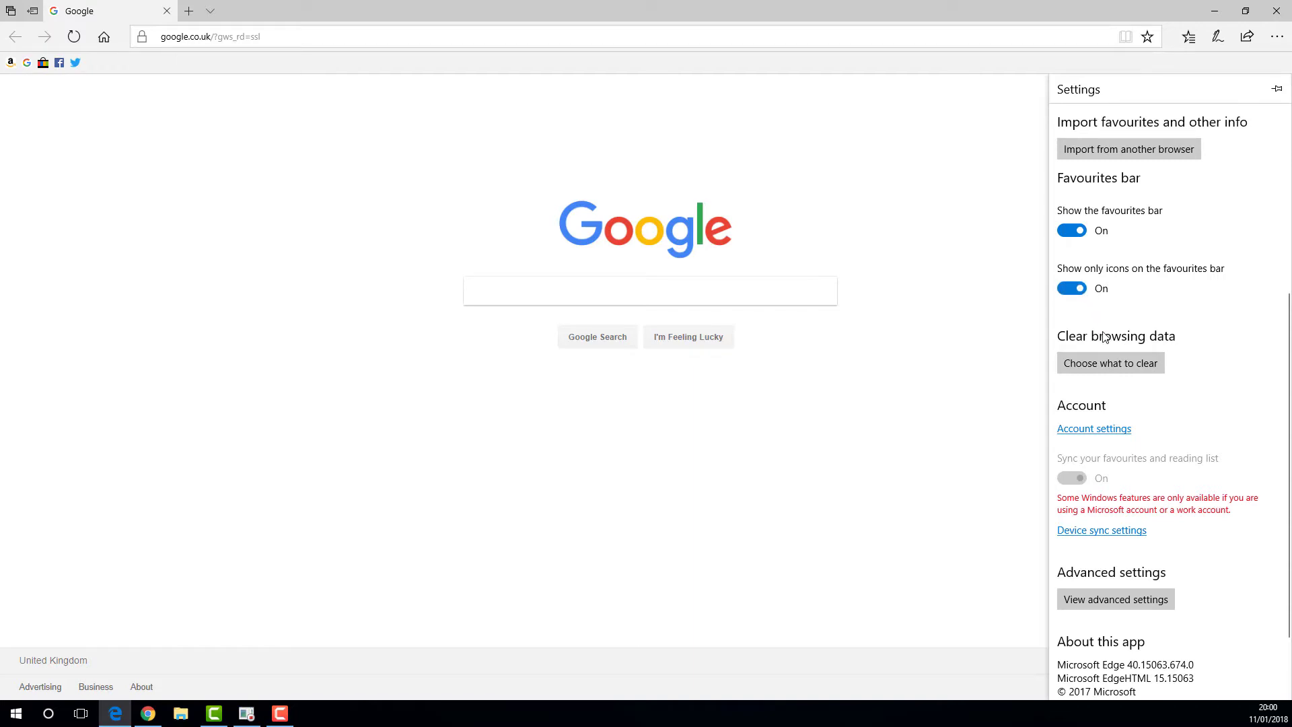
pyautogui.click(1075, 289)
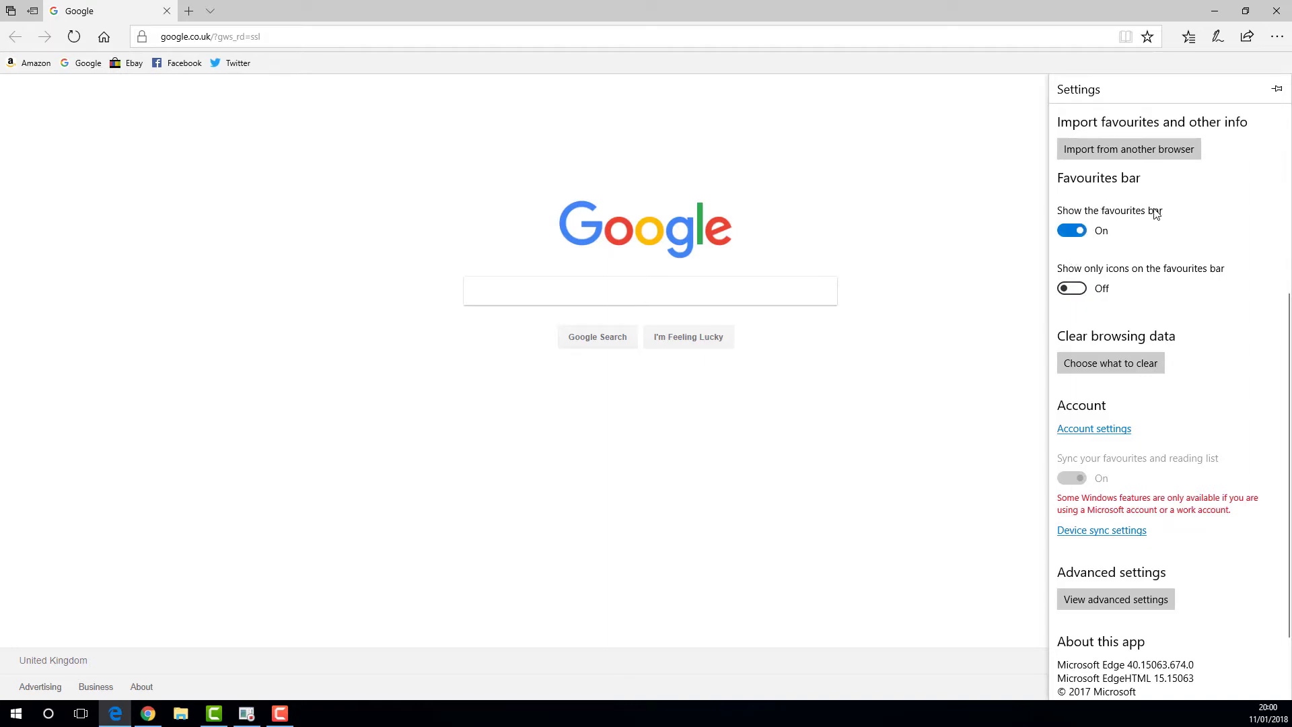
pyautogui.click(1076, 231)
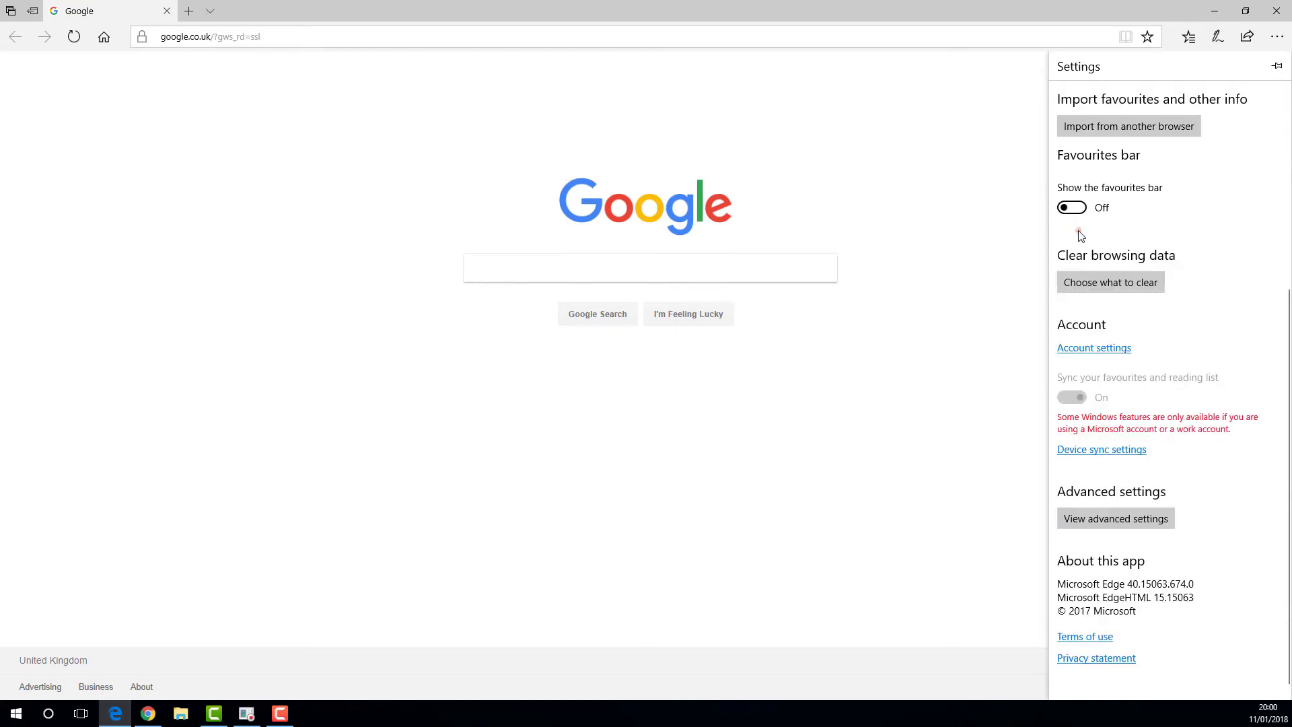
pyautogui.click(1079, 211)
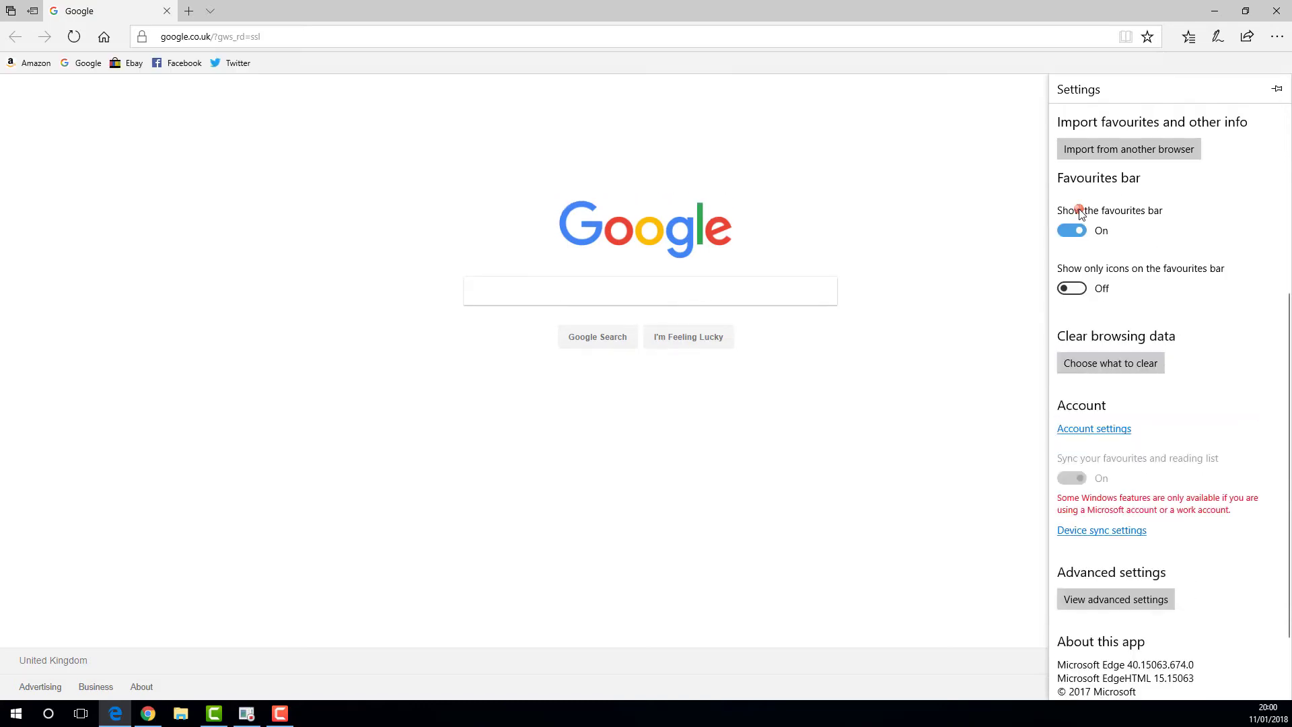